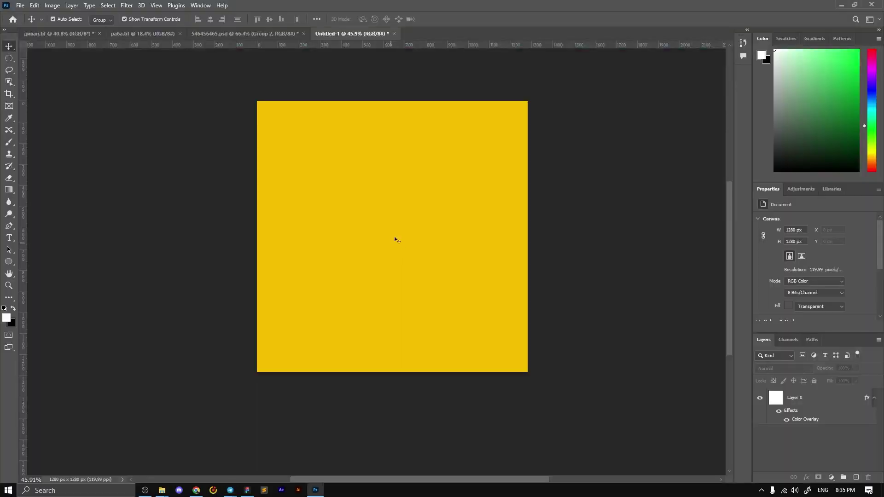
Step: Preview the koi photos рыба.jpg and top-view-colorful-koi-fishes.jpg in the Telegram chat
{"action": "key", "text": "alt+Tab"}
{"action": "left_click", "coordinate": [379, 136]}
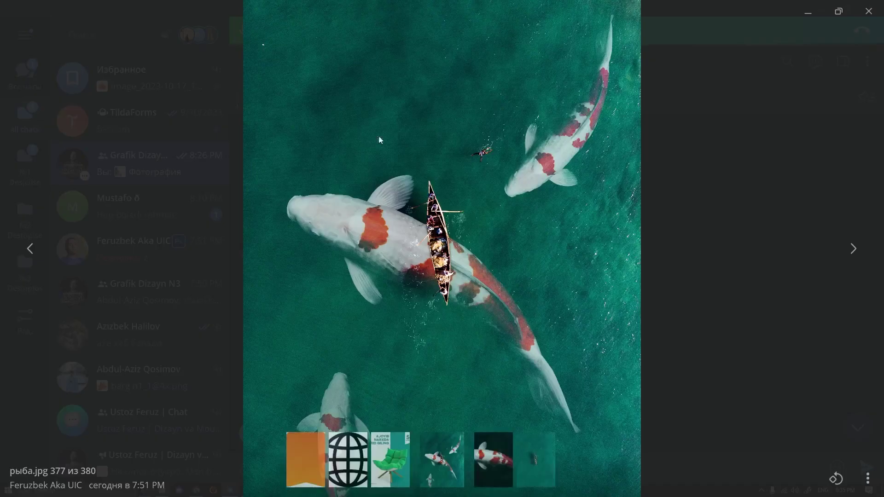
{"action": "left_click", "coordinate": [699, 218]}
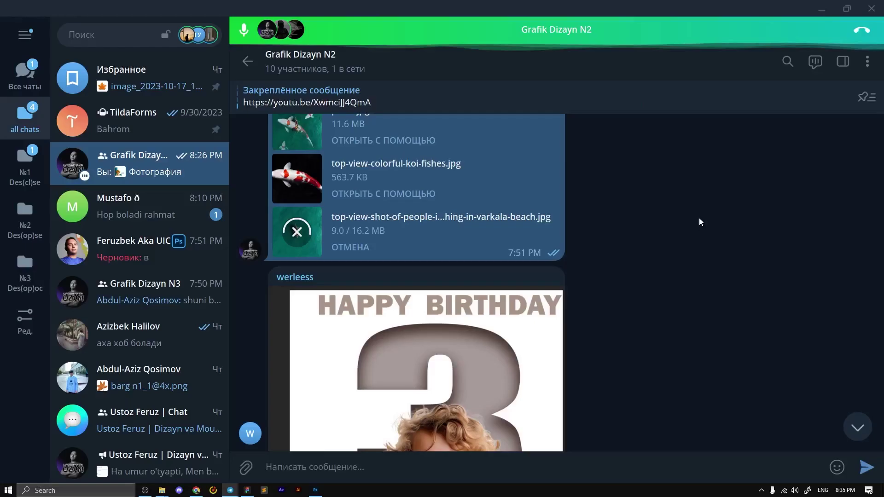
{"action": "left_click", "coordinate": [308, 177]}
{"action": "left_click", "coordinate": [358, 242]}
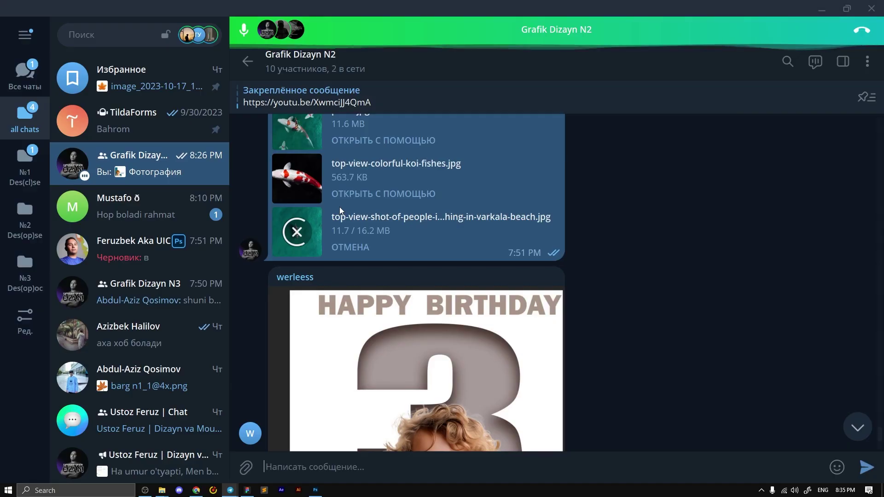
{"action": "left_click", "coordinate": [311, 187]}
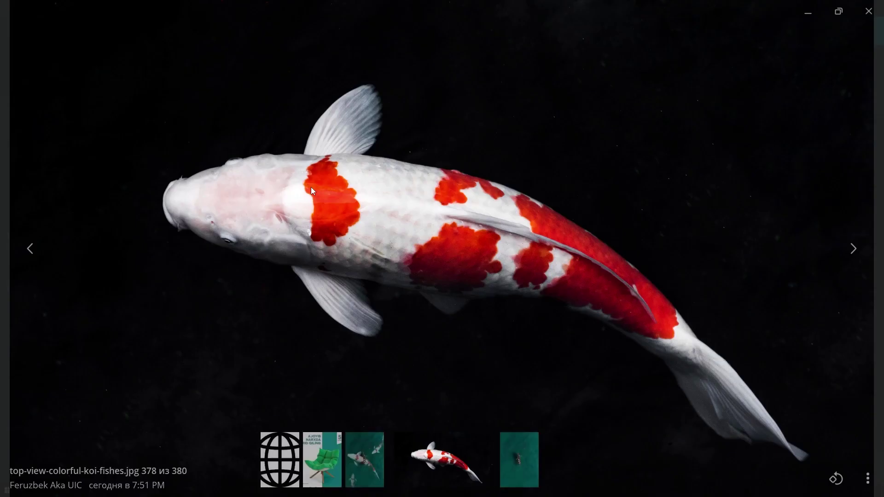
{"action": "left_click", "coordinate": [310, 187]}
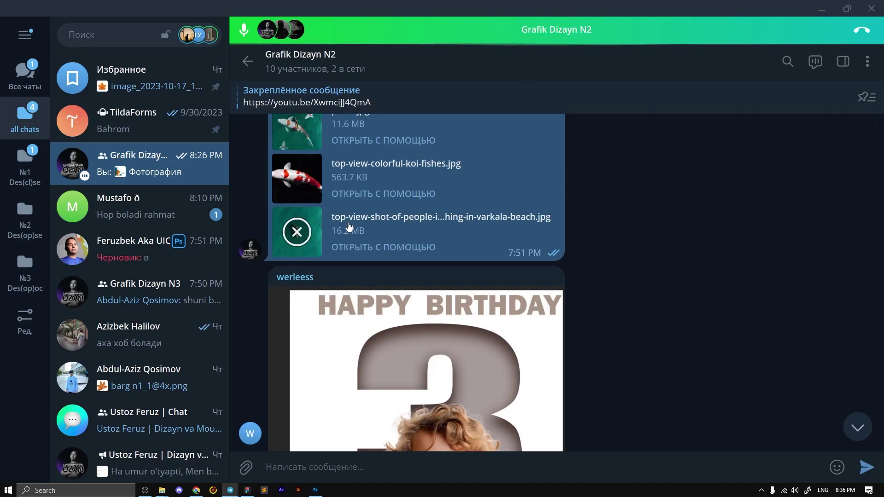
Step: Show the downloaded boat photo in its folder and open it as a new Photoshop document
{"action": "right_click", "coordinate": [351, 225]}
{"action": "left_click", "coordinate": [400, 277]}
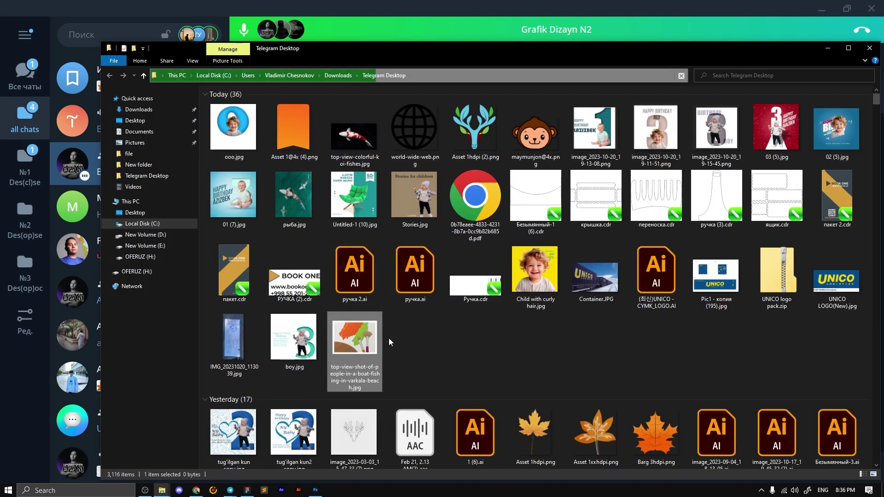
{"action": "key", "text": "alt+Tab"}
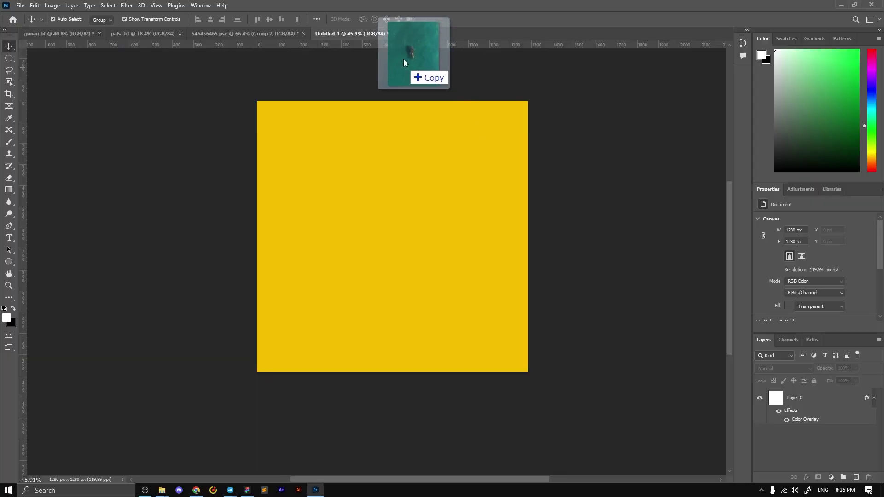
{"action": "left_click_drag", "start_coordinate": [465, 159], "coordinate": [474, 24]}
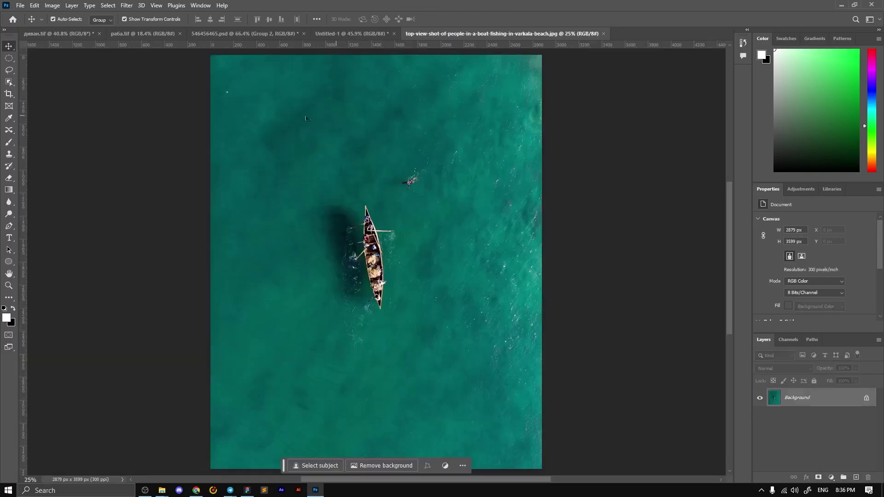
{"action": "scroll", "coordinate": [156, 137], "scroll_direction": "down", "scroll_amount": 2}
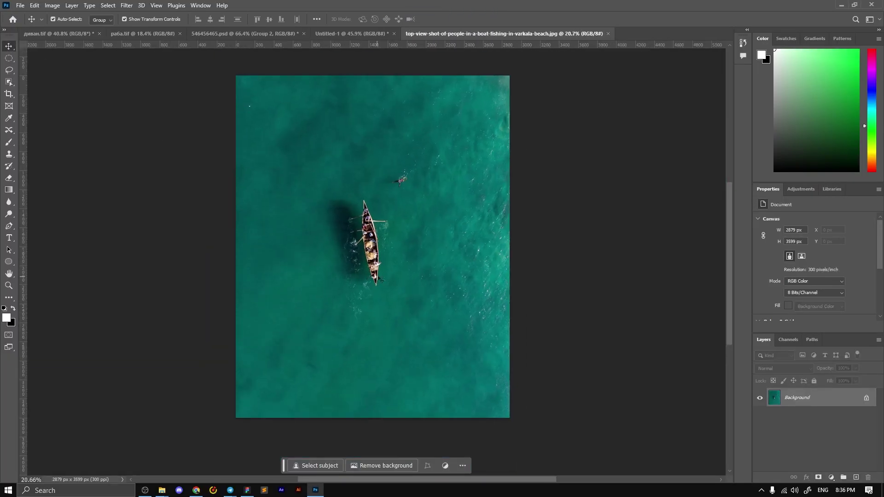
Step: Show the colorful koi photo in its folder and place it onto the boat photo
{"action": "key", "text": "alt+Tab"}
{"action": "left_click", "coordinate": [517, 197]}
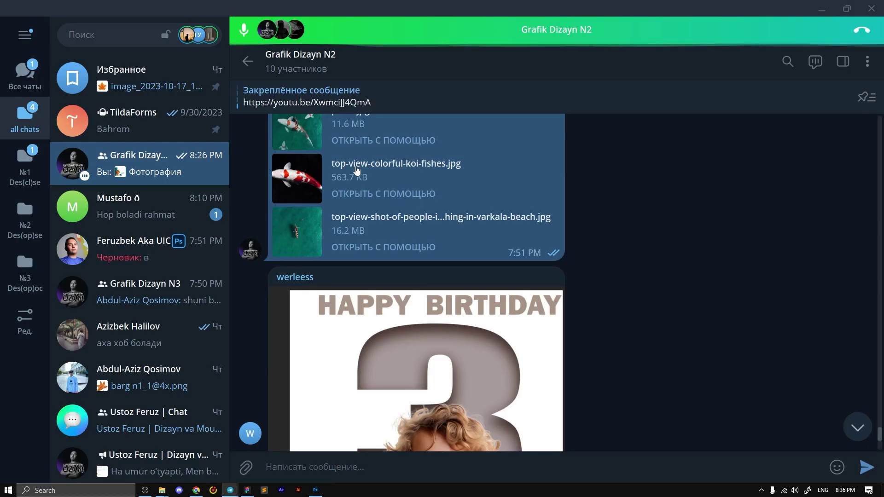
{"action": "right_click", "coordinate": [358, 223]}
{"action": "left_click", "coordinate": [412, 238]}
{"action": "key", "text": "alt+Tab"}
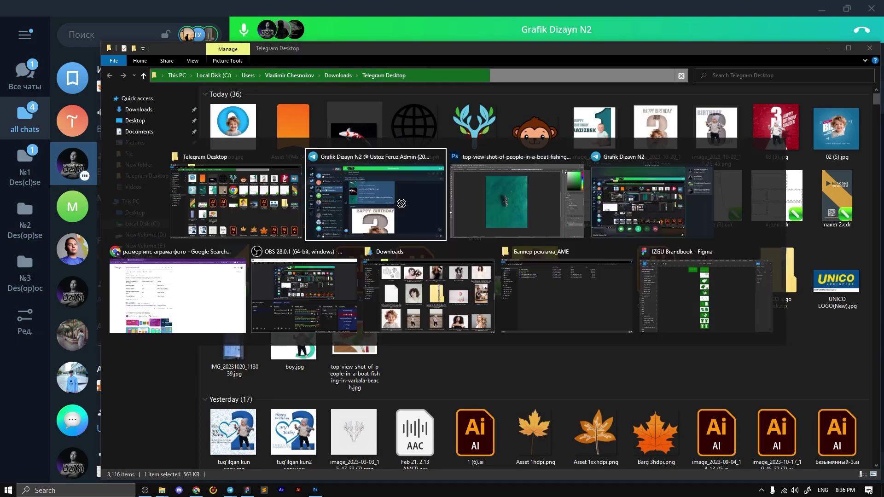
{"action": "mouse_move", "coordinate": [355, 124]}
{"action": "left_mouse_down"}
{"action": "mouse_move", "coordinate": [417, 216]}
{"action": "mouse_move", "coordinate": [406, 325]}
{"action": "mouse_move", "coordinate": [364, 219]}
{"action": "left_mouse_up"}
{"action": "key", "text": "Return"}
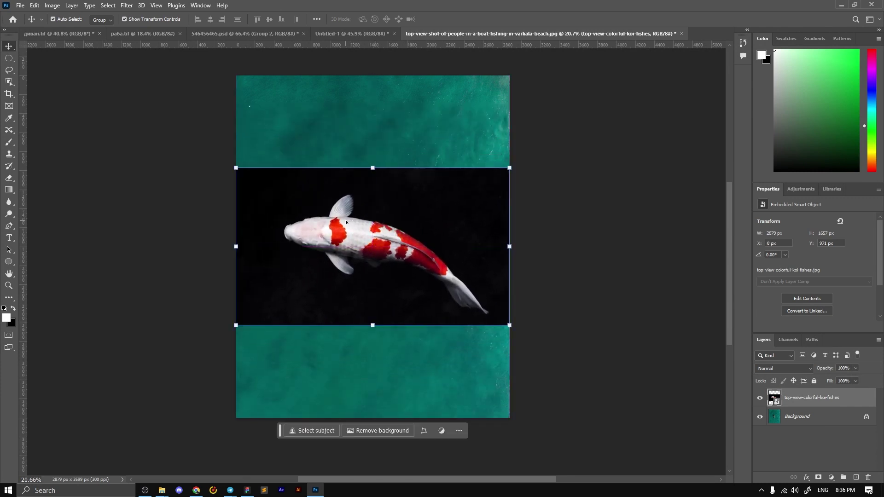
Step: Zoom in and use Select > Subject to select the koi fish on its layer
{"action": "scroll", "coordinate": [400, 268], "scroll_direction": "up", "scroll_amount": 2}
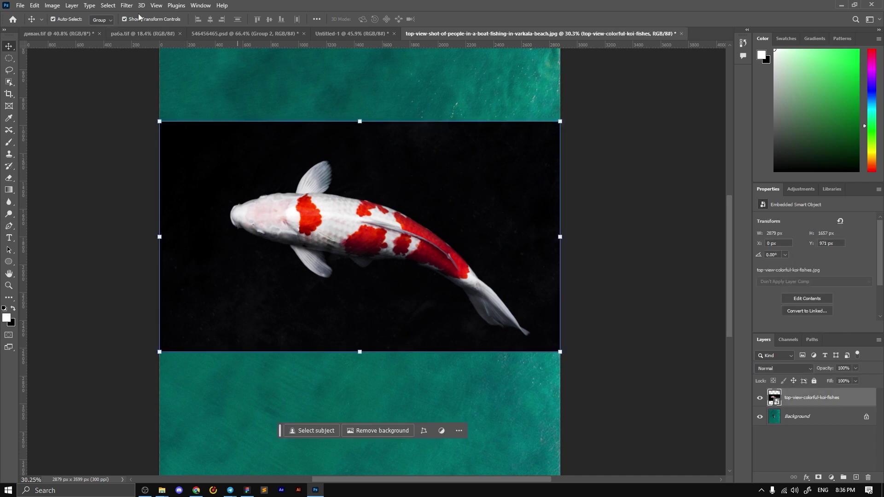
{"action": "left_click", "coordinate": [108, 5]}
{"action": "left_click", "coordinate": [122, 112]}
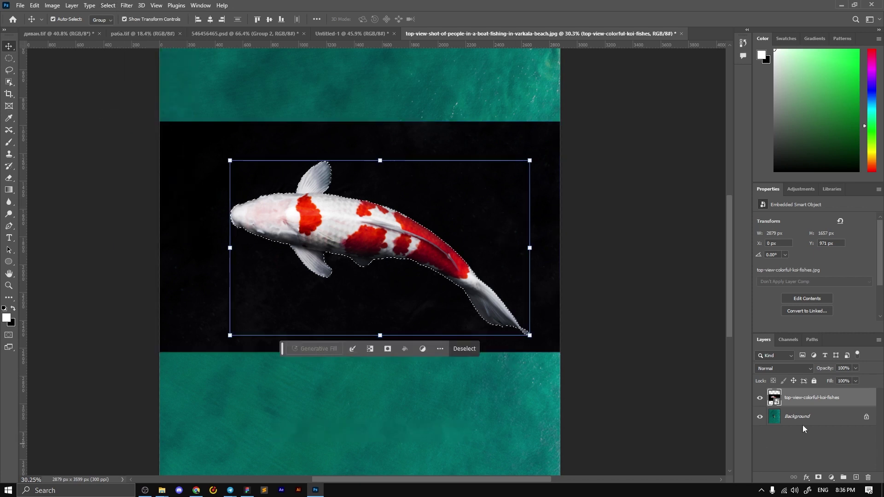
Step: Add a layer mask hiding the koi's black background and move the fish over the boat
{"action": "left_click", "coordinate": [818, 478]}
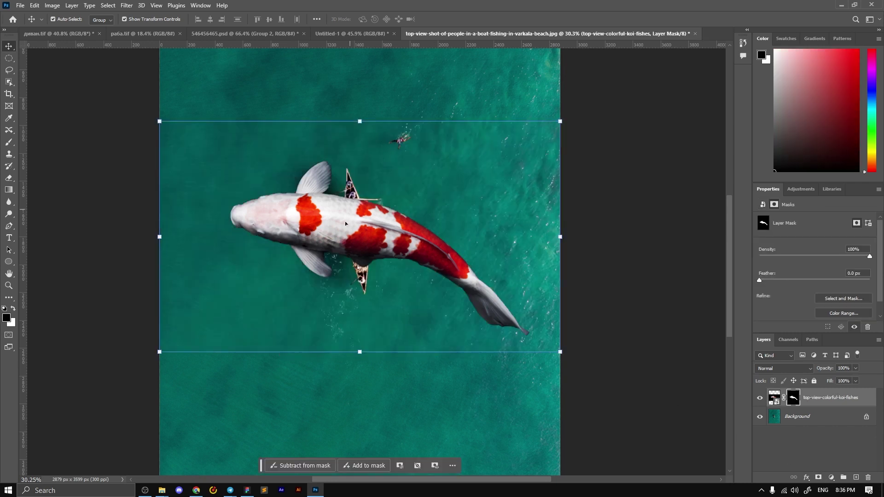
{"action": "mouse_move", "coordinate": [342, 233]}
{"action": "left_mouse_down"}
{"action": "mouse_move", "coordinate": [342, 252]}
{"action": "mouse_move", "coordinate": [332, 248]}
{"action": "mouse_move", "coordinate": [322, 270]}
{"action": "mouse_move", "coordinate": [329, 274]}
{"action": "mouse_move", "coordinate": [313, 246]}
{"action": "mouse_move", "coordinate": [323, 358]}
{"action": "mouse_move", "coordinate": [331, 238]}
{"action": "mouse_move", "coordinate": [317, 216]}
{"action": "mouse_move", "coordinate": [324, 336]}
{"action": "mouse_move", "coordinate": [334, 148]}
{"action": "left_mouse_up"}
{"action": "scroll", "coordinate": [328, 328], "scroll_direction": "down", "scroll_amount": 3}
{"action": "scroll", "coordinate": [333, 148], "scroll_direction": "up", "scroll_amount": 2}
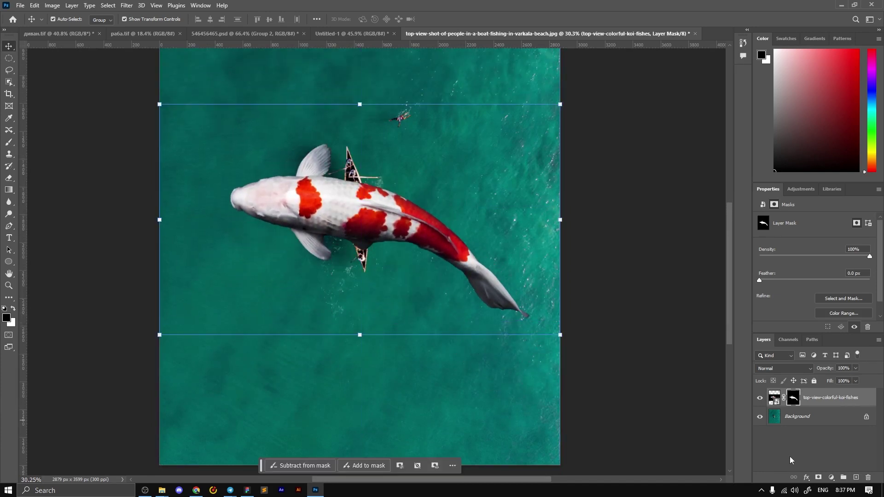
{"action": "left_click", "coordinate": [808, 477]}
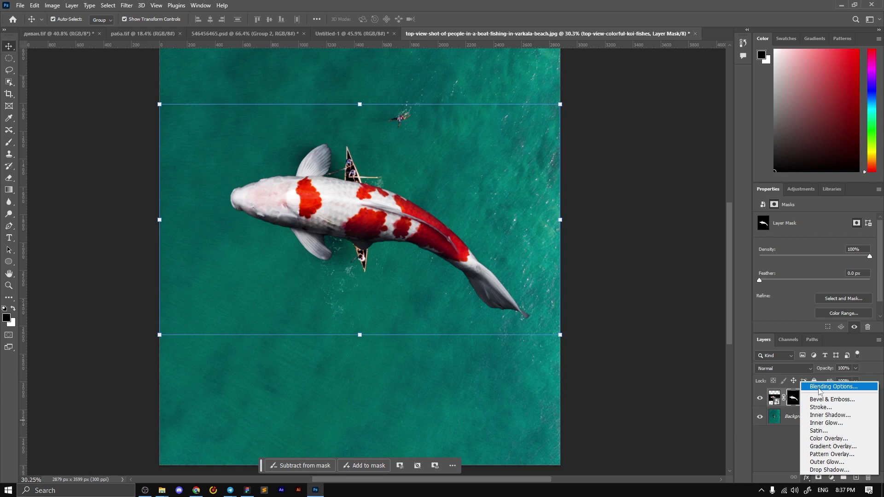
{"action": "left_click", "coordinate": [773, 436]}
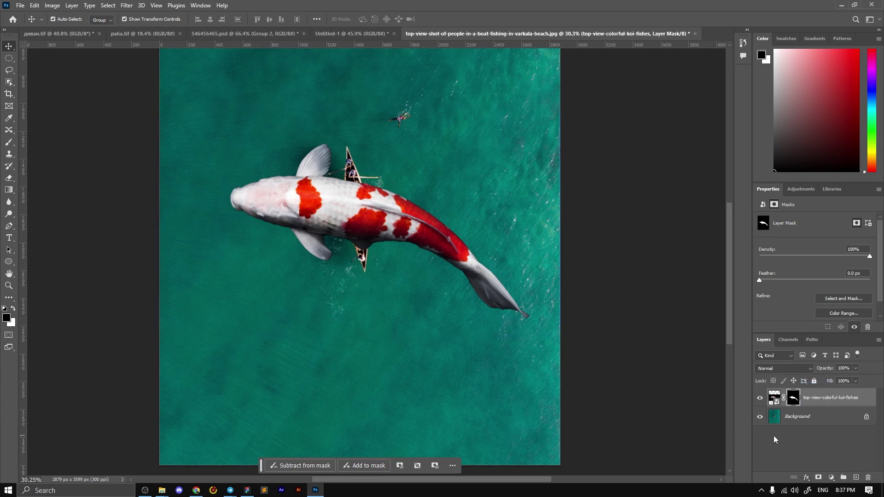
{"action": "left_click", "coordinate": [813, 401]}
{"action": "left_click", "coordinate": [807, 477]}
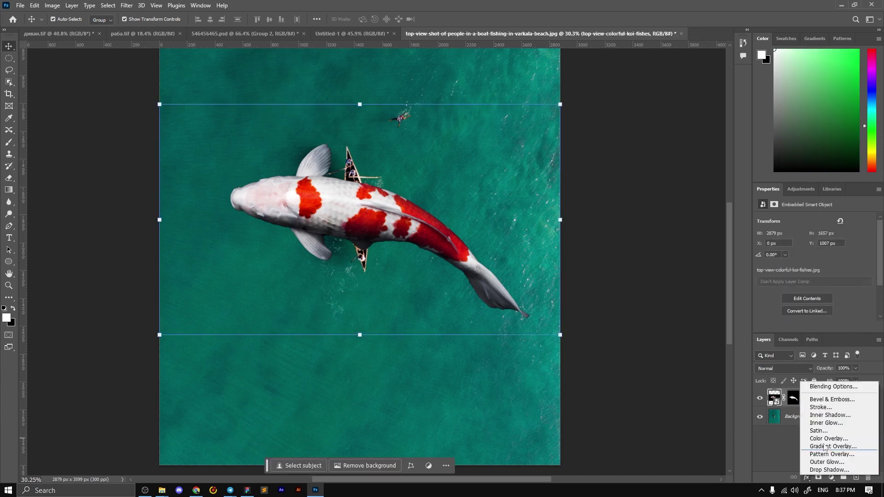
{"action": "left_click", "coordinate": [830, 388]}
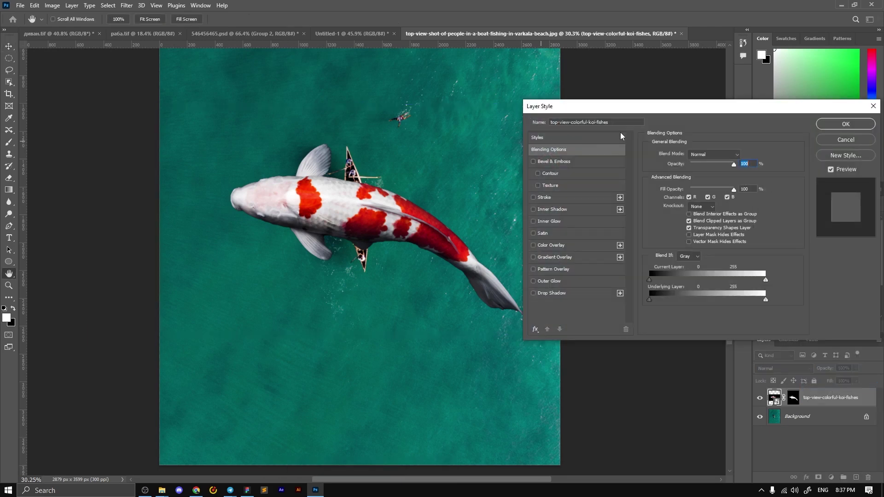
{"action": "left_click_drag", "start_coordinate": [693, 110], "coordinate": [745, 112]}
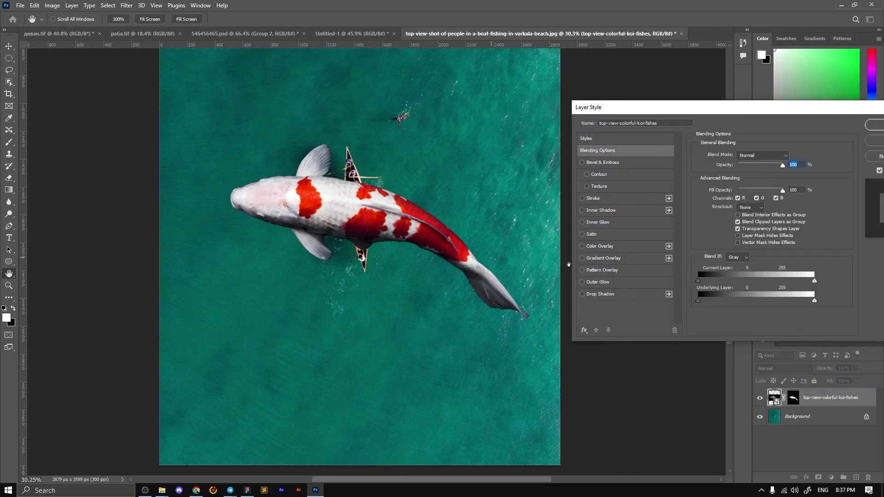
{"action": "left_click_drag", "start_coordinate": [789, 115], "coordinate": [717, 93]}
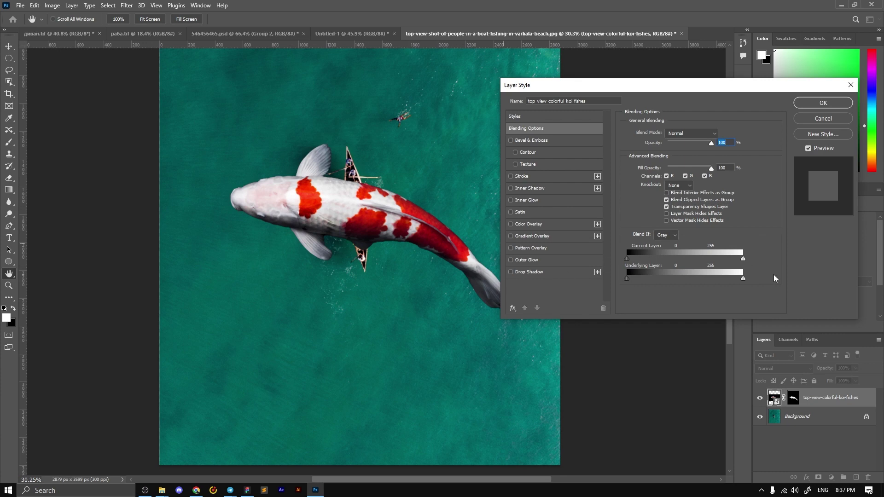
{"action": "left_click", "coordinate": [823, 118]}
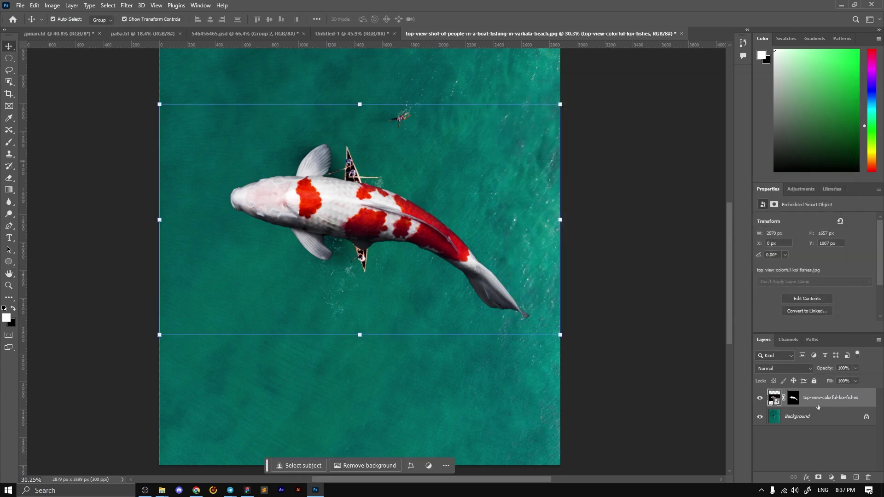
Step: Preview blend modes on the koi layer, keep Normal, and open its Blending Options
{"action": "left_click", "coordinate": [784, 371]}
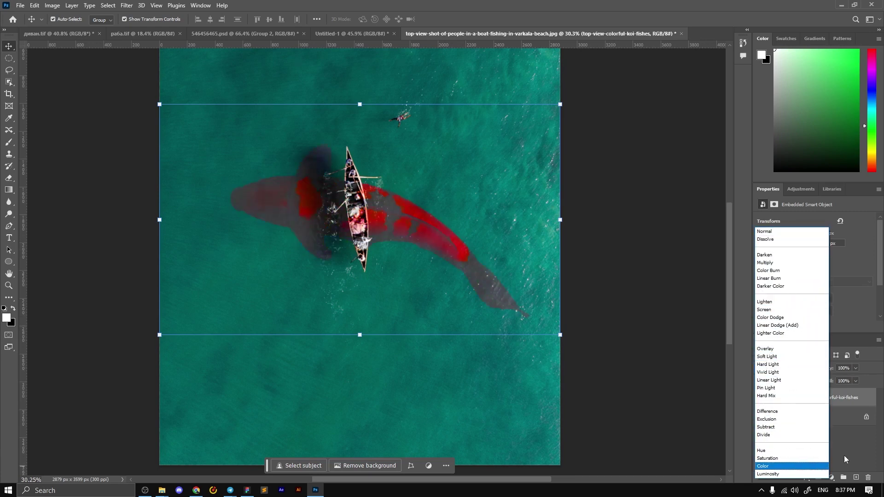
{"action": "key", "text": "Escape"}
{"action": "left_click", "coordinate": [806, 478]}
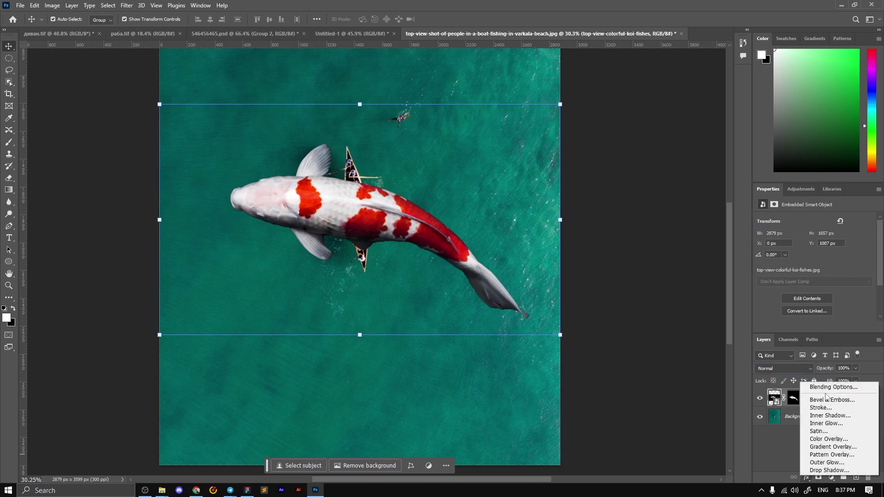
{"action": "left_click", "coordinate": [828, 387]}
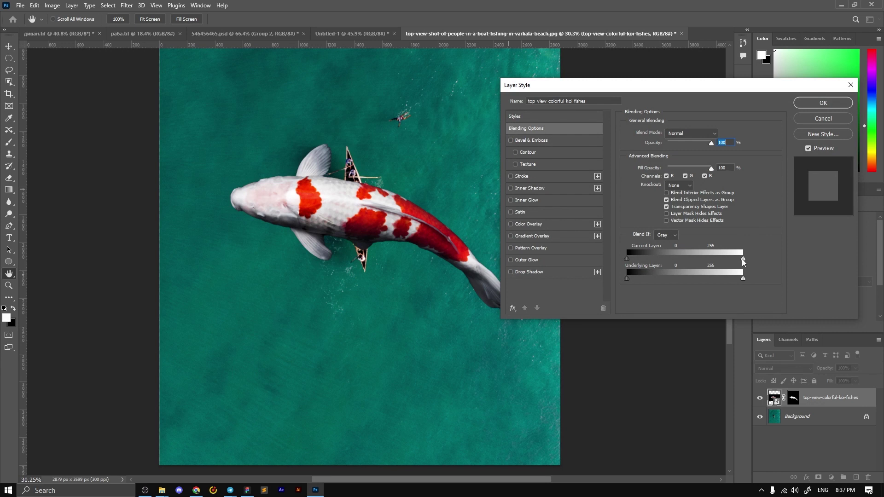
Step: Drag the koi's This Layer Blend If sliders to drop its darkest and lightest tones
{"action": "left_click_drag", "start_coordinate": [743, 259], "coordinate": [743, 260]}
{"action": "mouse_move", "coordinate": [626, 259]}
{"action": "left_mouse_down"}
{"action": "mouse_move", "coordinate": [645, 261]}
{"action": "mouse_move", "coordinate": [609, 255]}
{"action": "left_mouse_up"}
{"action": "left_click_drag", "start_coordinate": [743, 261], "coordinate": [746, 265]}
{"action": "mouse_move", "coordinate": [744, 259]}
{"action": "left_mouse_down"}
{"action": "mouse_move", "coordinate": [680, 263]}
{"action": "mouse_move", "coordinate": [766, 267]}
{"action": "left_mouse_up"}
Step: Tune Underlying Layer Blend If so the dark boat shows through, try lower opacity, and preview blend modes
{"action": "left_click_drag", "start_coordinate": [627, 259], "coordinate": [646, 259]}
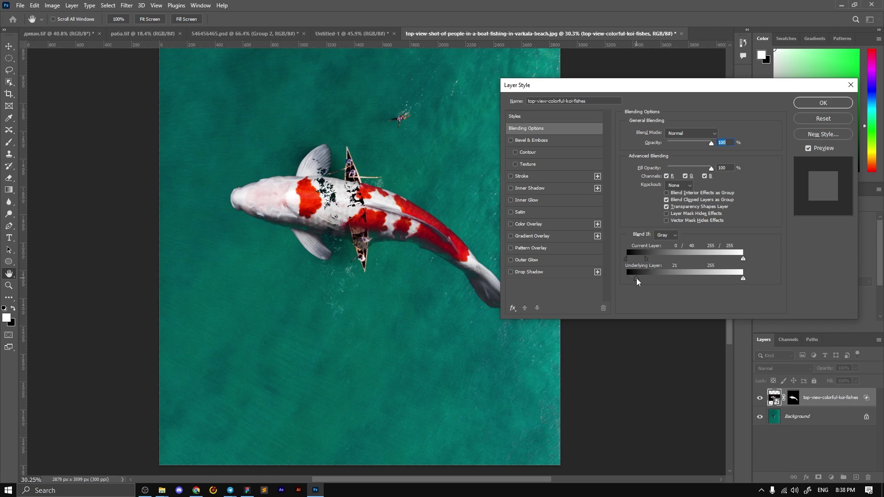
{"action": "left_click_drag", "start_coordinate": [742, 279], "coordinate": [639, 284]}
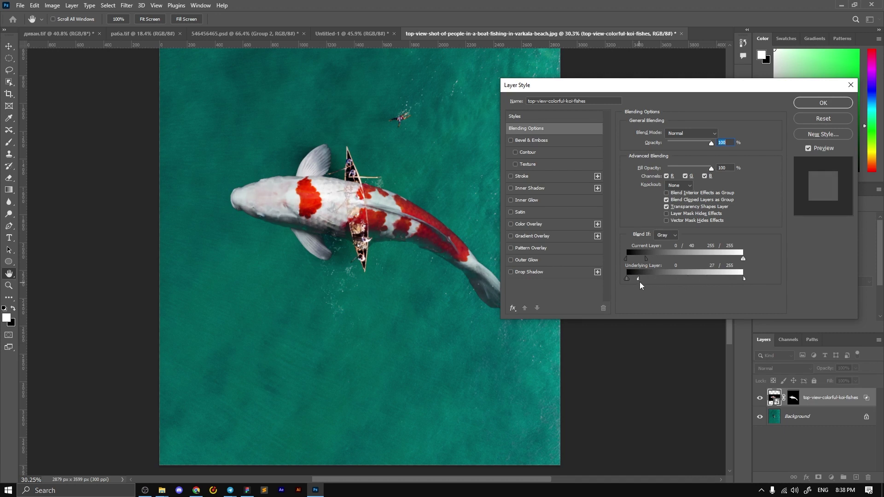
{"action": "mouse_move", "coordinate": [743, 260]}
{"action": "left_mouse_down"}
{"action": "mouse_move", "coordinate": [698, 260]}
{"action": "mouse_move", "coordinate": [750, 274]}
{"action": "left_mouse_up"}
{"action": "mouse_move", "coordinate": [640, 281]}
{"action": "left_mouse_down"}
{"action": "mouse_move", "coordinate": [660, 279]}
{"action": "mouse_move", "coordinate": [625, 279]}
{"action": "mouse_move", "coordinate": [669, 282]}
{"action": "mouse_move", "coordinate": [654, 282]}
{"action": "left_mouse_up"}
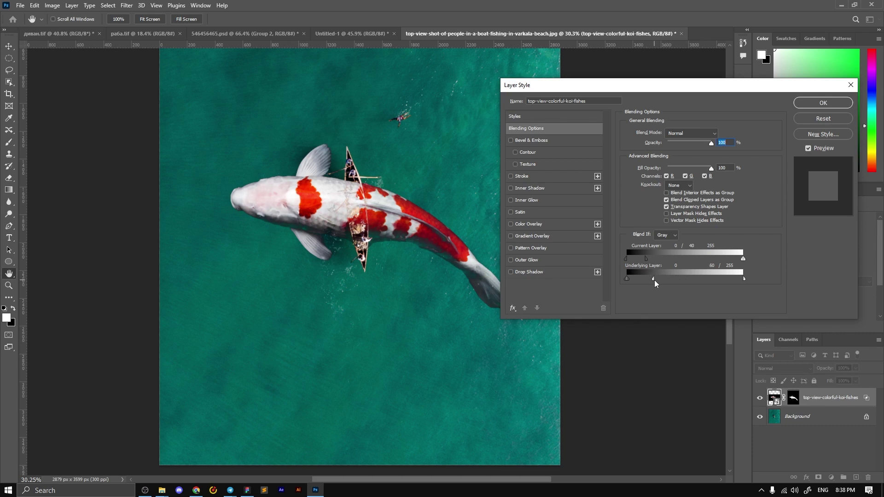
{"action": "left_click_drag", "start_coordinate": [707, 147], "coordinate": [698, 148]}
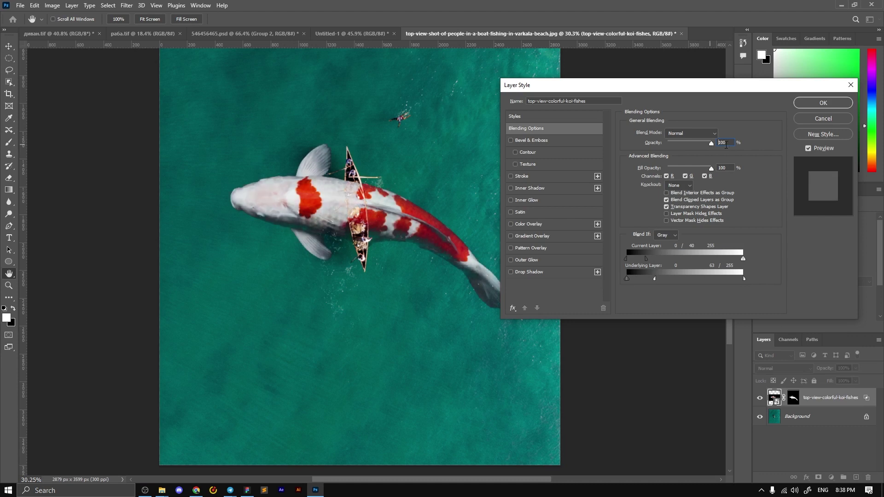
{"action": "left_click", "coordinate": [691, 133]}
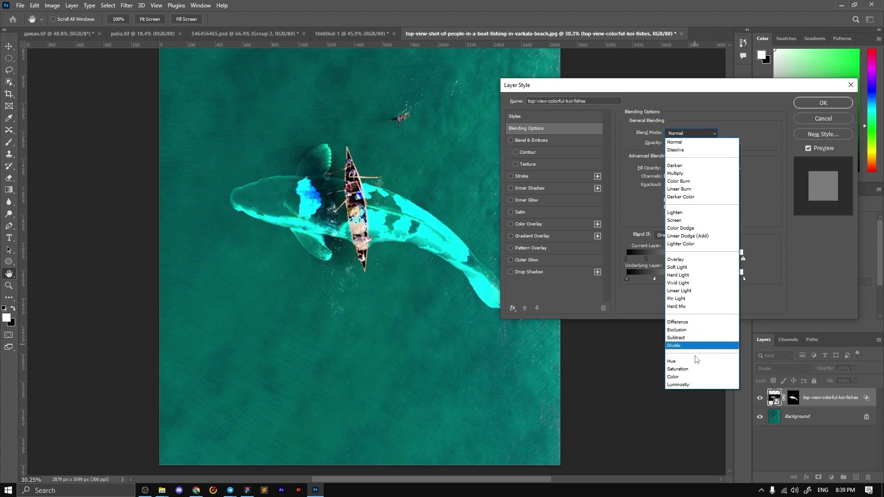
Step: Keep Normal blending, set opacity to about 69%, and split Blend If to 83 current, 5 underlying
{"action": "left_click", "coordinate": [733, 141]}
{"action": "left_click_drag", "start_coordinate": [711, 144], "coordinate": [699, 148]}
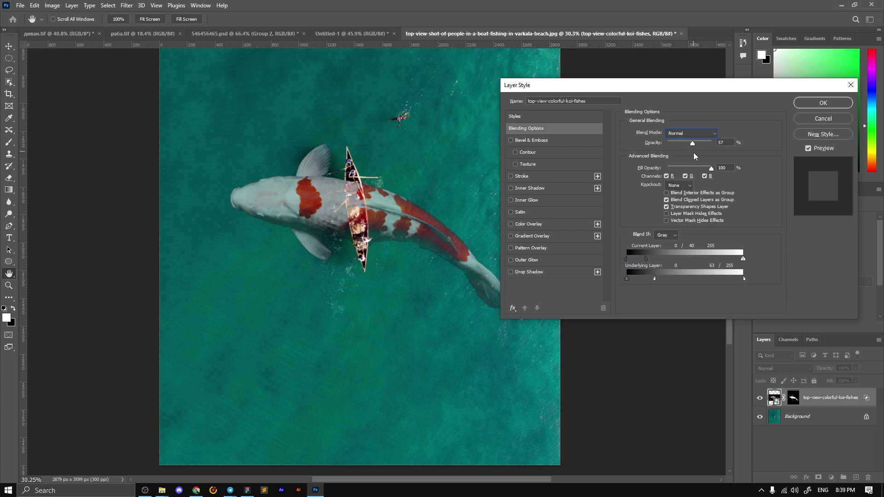
{"action": "left_click_drag", "start_coordinate": [699, 157], "coordinate": [699, 157]}
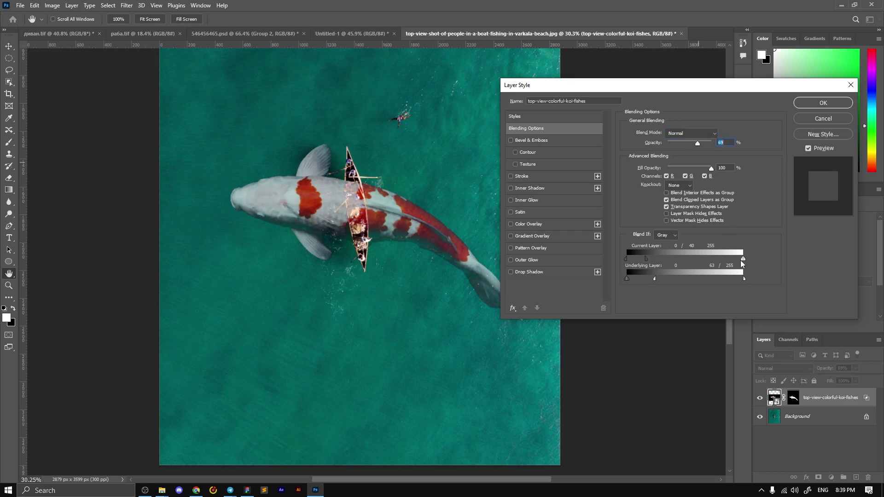
{"action": "left_click_drag", "start_coordinate": [742, 261], "coordinate": [746, 261]}
{"action": "key", "text": "alt"}
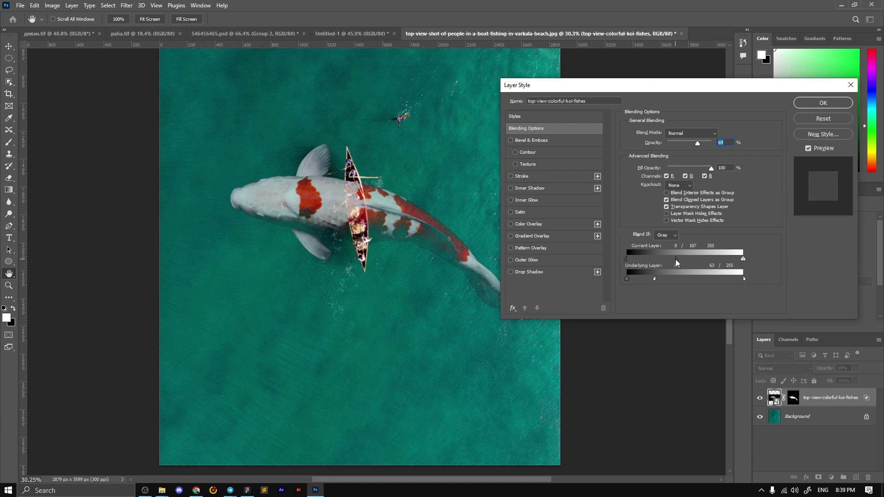
{"action": "mouse_move", "coordinate": [648, 261]}
{"action": "left_mouse_down"}
{"action": "mouse_move", "coordinate": [705, 268]}
{"action": "mouse_move", "coordinate": [654, 268]}
{"action": "left_mouse_up"}
{"action": "left_click_drag", "start_coordinate": [649, 280], "coordinate": [630, 280]}
{"action": "left_click_drag", "start_coordinate": [697, 145], "coordinate": [696, 150]}
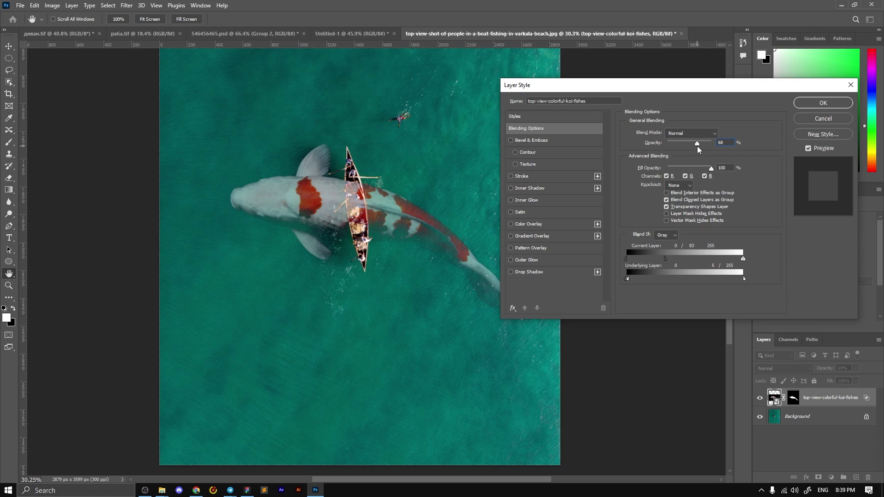
Step: Apply the koi layer style at 69% opacity and target the koi layer's mask
{"action": "left_click", "coordinate": [809, 107]}
{"action": "key", "text": "v"}
{"action": "scroll", "coordinate": [428, 177], "scroll_direction": "down", "scroll_amount": 2}
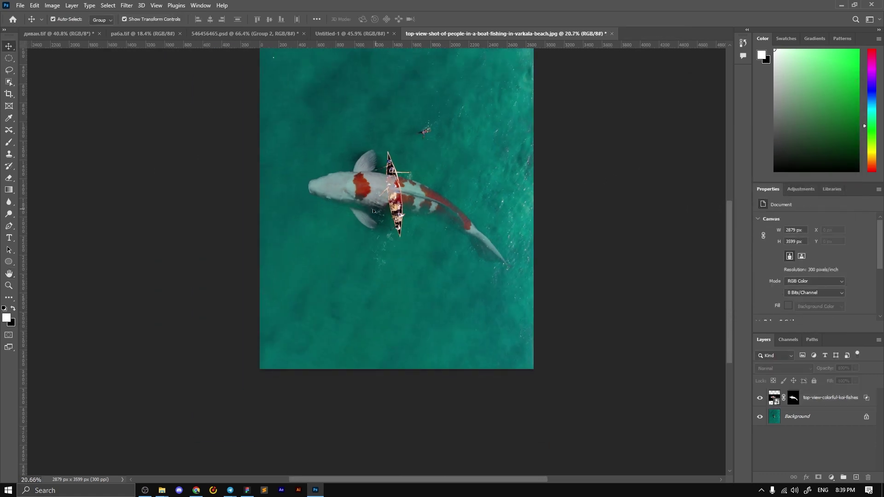
{"action": "scroll", "coordinate": [428, 177], "scroll_direction": "up", "scroll_amount": 4}
{"action": "left_click", "coordinate": [429, 176]}
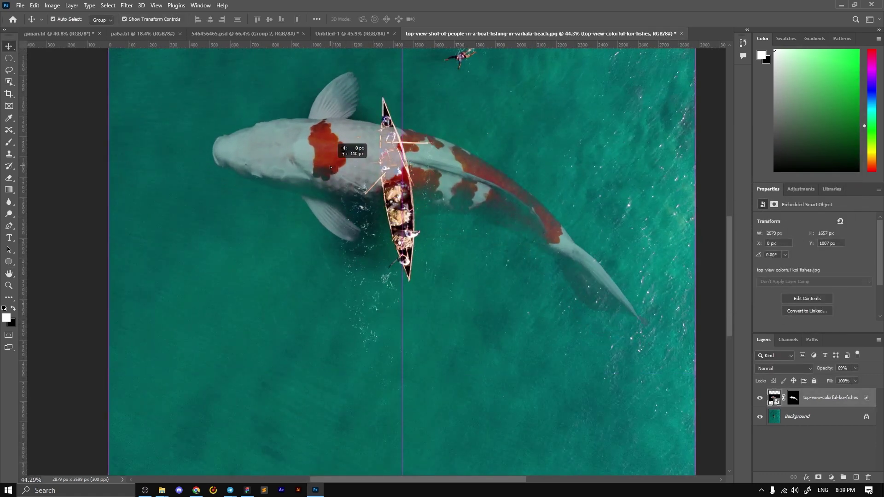
{"action": "left_click_drag", "start_coordinate": [329, 167], "coordinate": [417, 201]}
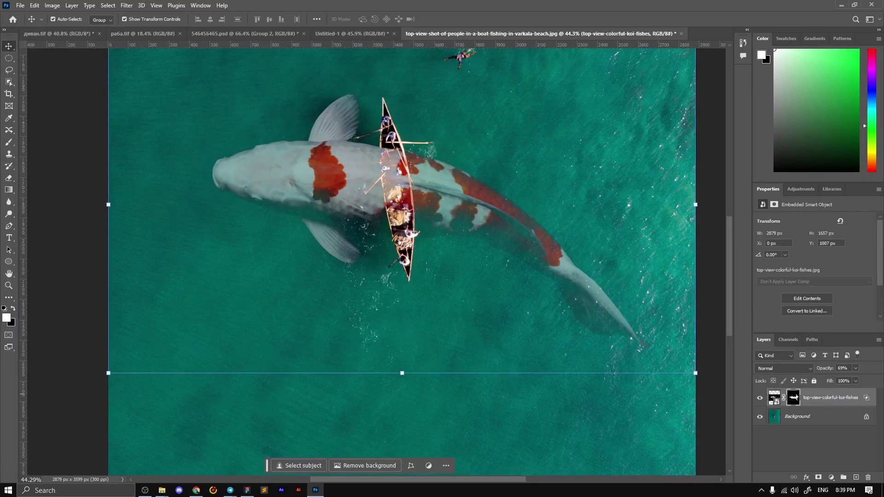
{"action": "left_click", "coordinate": [794, 398]}
Step: Paint black on the koi mask with a 125 px brush to reveal the boat and rowers
{"action": "left_click", "coordinate": [8, 142]}
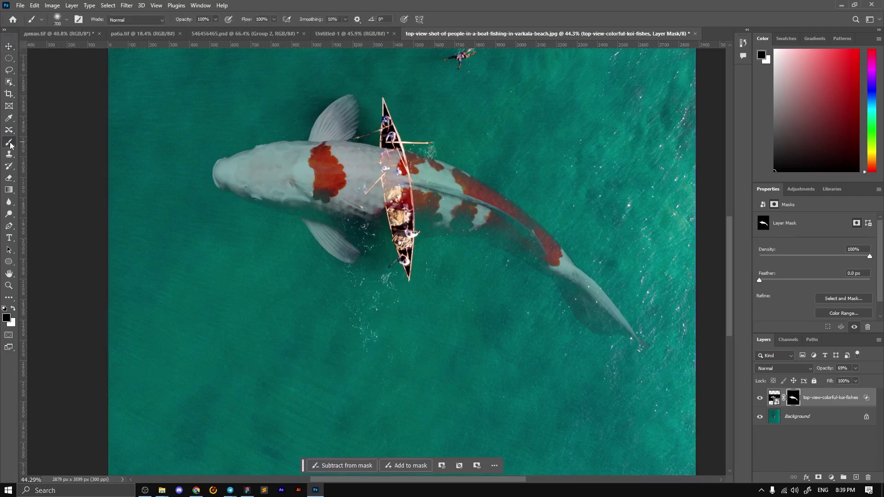
{"action": "key", "text": "bracketleft"}
{"action": "key", "text": "bracketleft"}
{"action": "key", "text": "bracketleft"}
{"action": "key", "text": "bracketleft"}
{"action": "key", "text": "bracketleft"}
{"action": "key", "text": "bracketleft"}
{"action": "scroll", "coordinate": [369, 161], "scroll_direction": "up", "scroll_amount": 5}
{"action": "scroll", "coordinate": [368, 116], "scroll_direction": "up", "scroll_amount": 4}
{"action": "left_click_drag", "start_coordinate": [368, 115], "coordinate": [382, 252]}
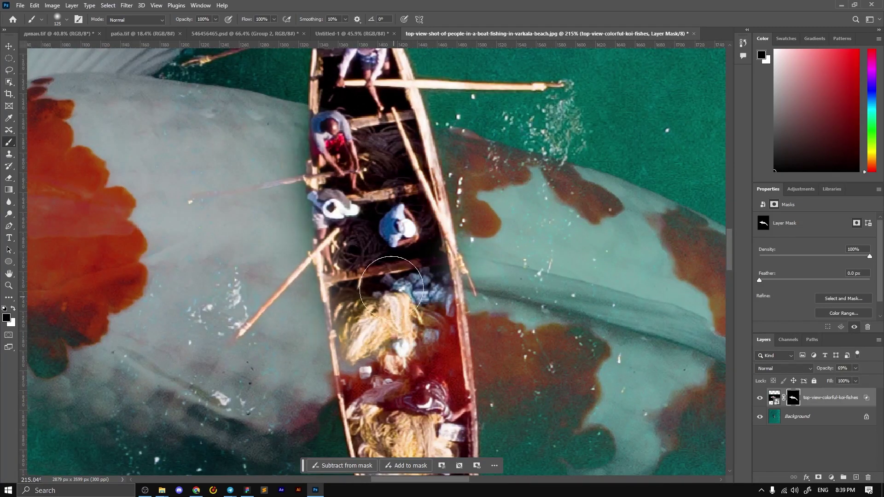
{"action": "left_click_drag", "start_coordinate": [381, 252], "coordinate": [422, 364]}
{"action": "scroll", "coordinate": [422, 258], "scroll_direction": "down", "scroll_amount": 3}
{"action": "left_click_drag", "start_coordinate": [422, 258], "coordinate": [429, 337]}
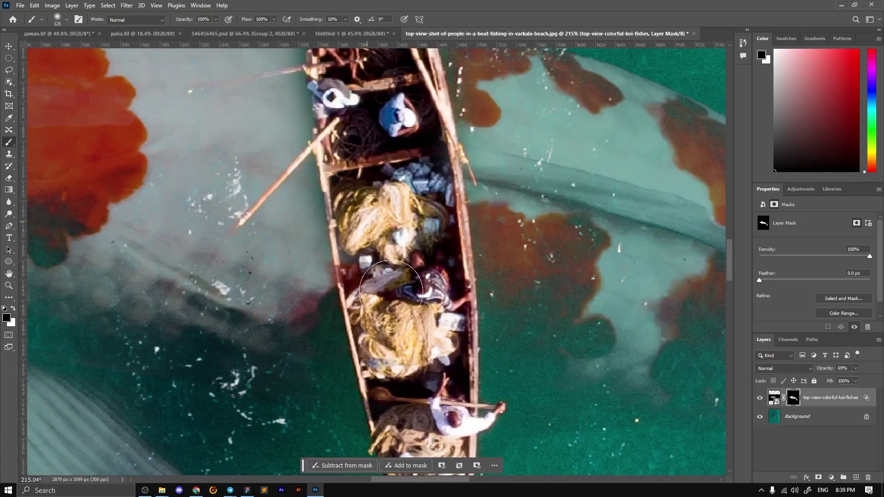
{"action": "scroll", "coordinate": [428, 338], "scroll_direction": "down", "scroll_amount": 3}
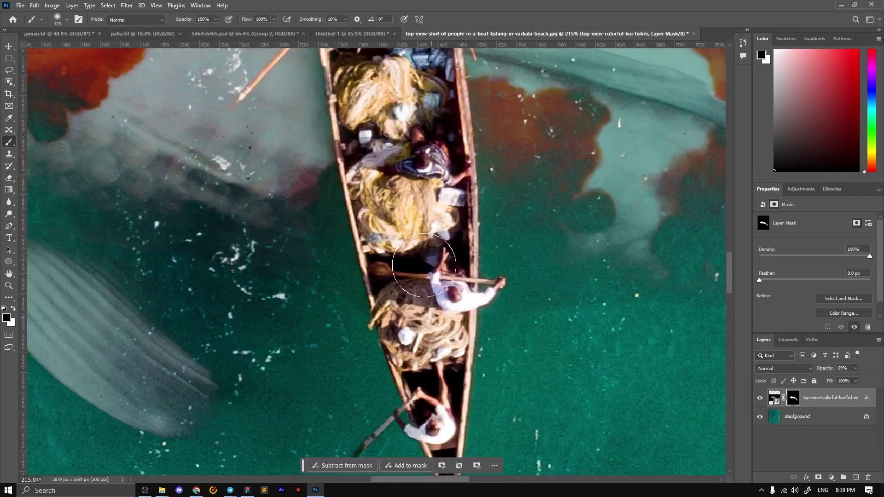
{"action": "scroll", "coordinate": [426, 300], "scroll_direction": "up", "scroll_amount": 2}
{"action": "scroll", "coordinate": [423, 249], "scroll_direction": "up", "scroll_amount": 1}
{"action": "scroll", "coordinate": [423, 237], "scroll_direction": "up", "scroll_amount": 3}
{"action": "scroll", "coordinate": [405, 237], "scroll_direction": "up", "scroll_amount": 3}
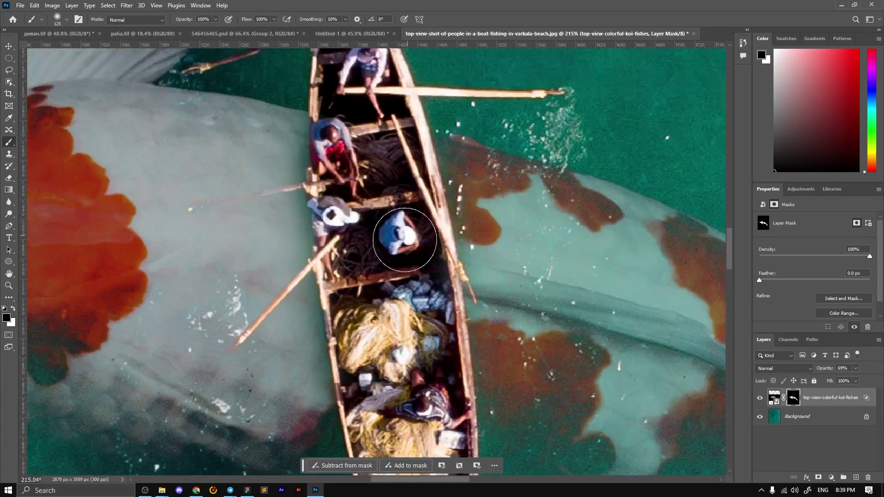
{"action": "scroll", "coordinate": [395, 237], "scroll_direction": "up", "scroll_amount": 1}
Step: With a smaller brush, Shift-click straight strokes revealing the long oar and left oar over the koi
{"action": "key", "text": "bracketleft"}
{"action": "key", "text": "bracketleft"}
{"action": "key", "text": "bracketleft"}
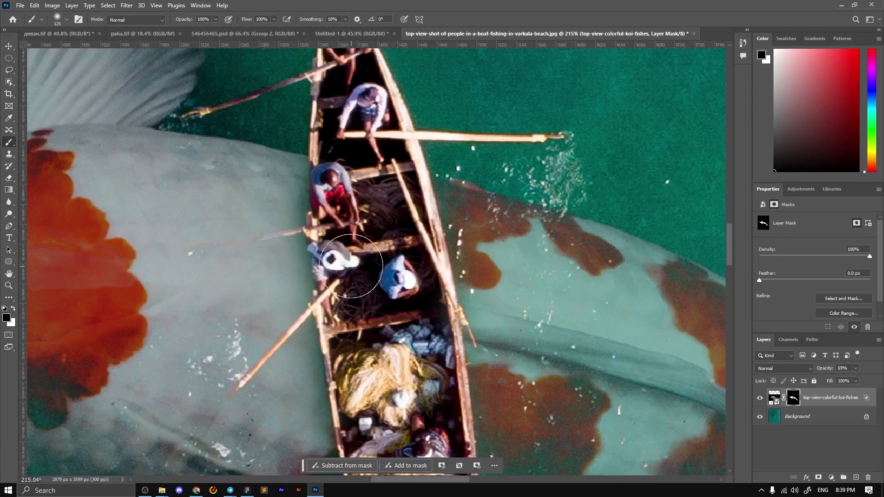
{"action": "key", "text": "bracketleft"}
{"action": "key", "text": "bracketleft"}
{"action": "key", "text": "bracketleft"}
{"action": "key", "text": "bracketleft"}
{"action": "left_click", "coordinate": [341, 289], "text": "shift"}
{"action": "left_click", "coordinate": [240, 383], "text": "shift"}
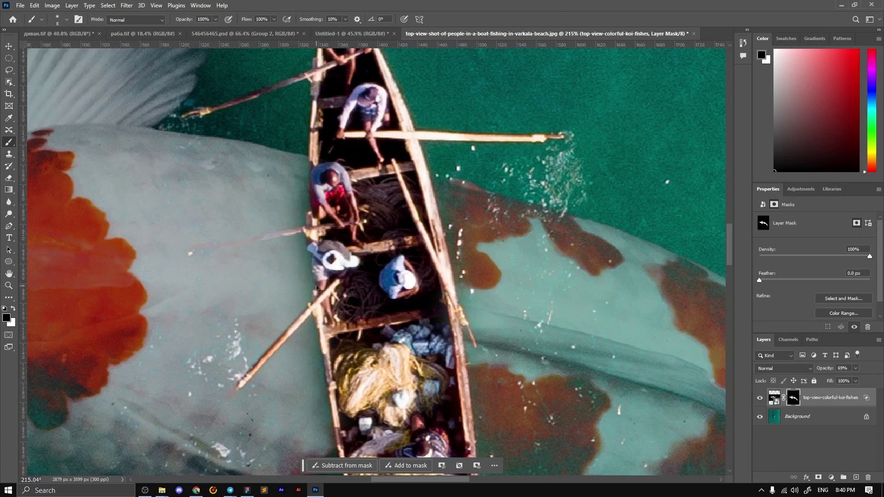
{"action": "left_click", "coordinate": [198, 252], "text": "shift"}
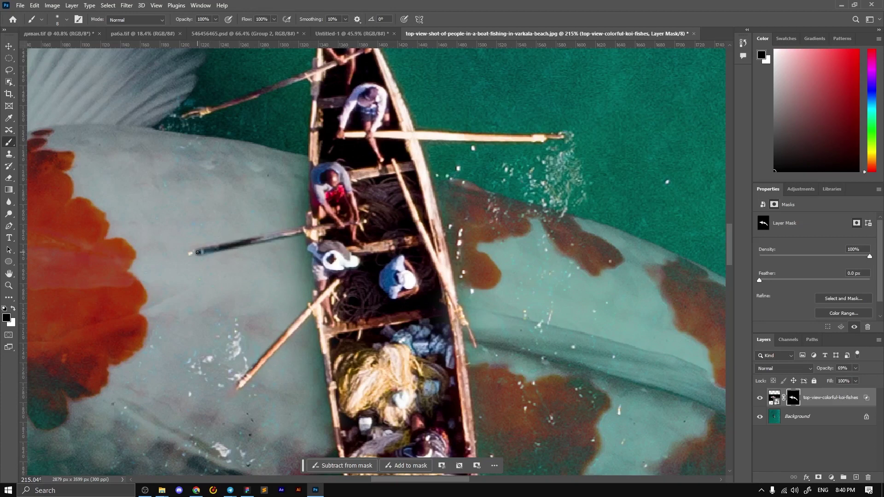
{"action": "scroll", "coordinate": [260, 250], "scroll_direction": "down", "scroll_amount": 2}
Step: Set the koi layer's opacity to 60% in the Layers panel
{"action": "scroll", "coordinate": [260, 250], "scroll_direction": "down", "scroll_amount": 1}
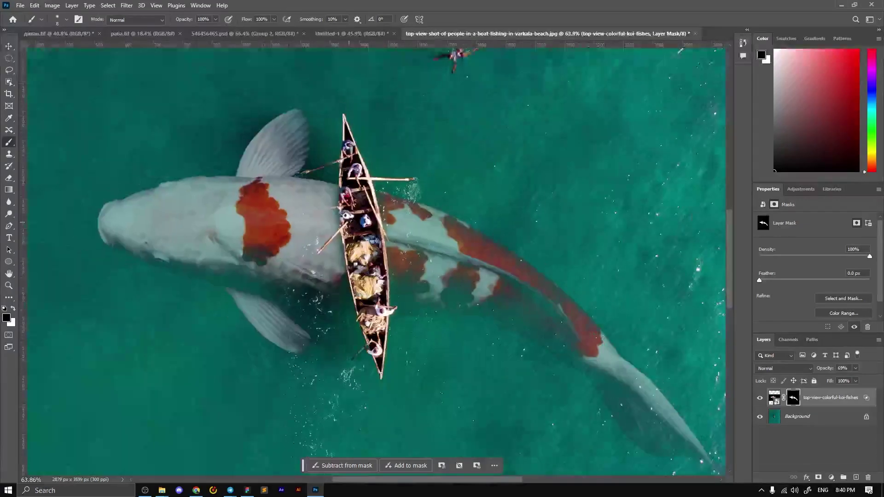
{"action": "scroll", "coordinate": [261, 250], "scroll_direction": "down", "scroll_amount": 1}
{"action": "left_click", "coordinate": [9, 46]}
{"action": "left_click", "coordinate": [774, 397]}
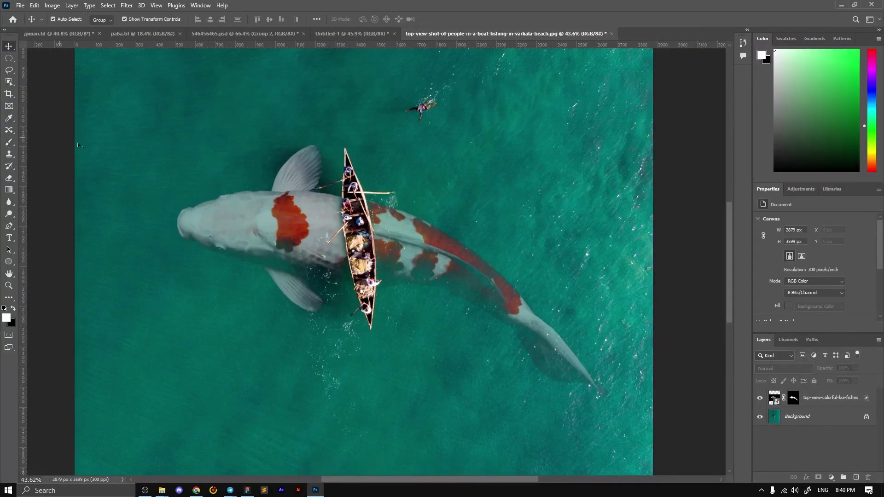
{"action": "scroll", "coordinate": [355, 248], "scroll_direction": "down", "scroll_amount": 2}
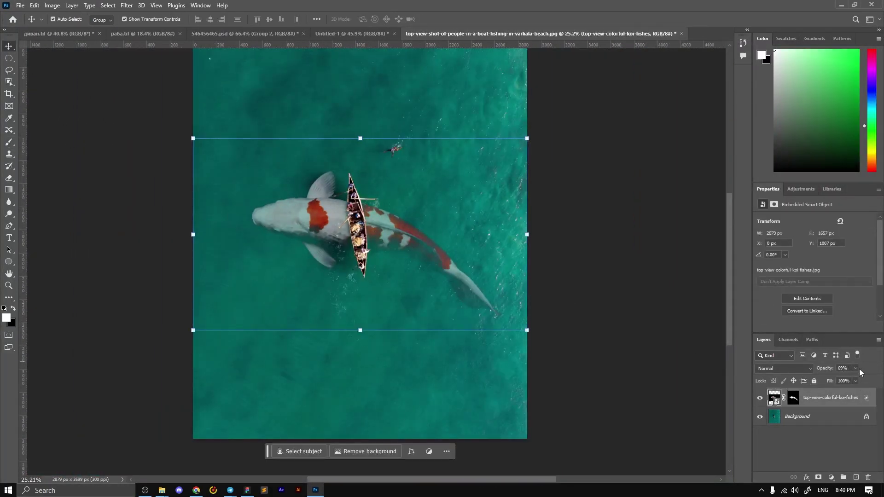
{"action": "left_click_drag", "start_coordinate": [855, 368], "coordinate": [839, 379]}
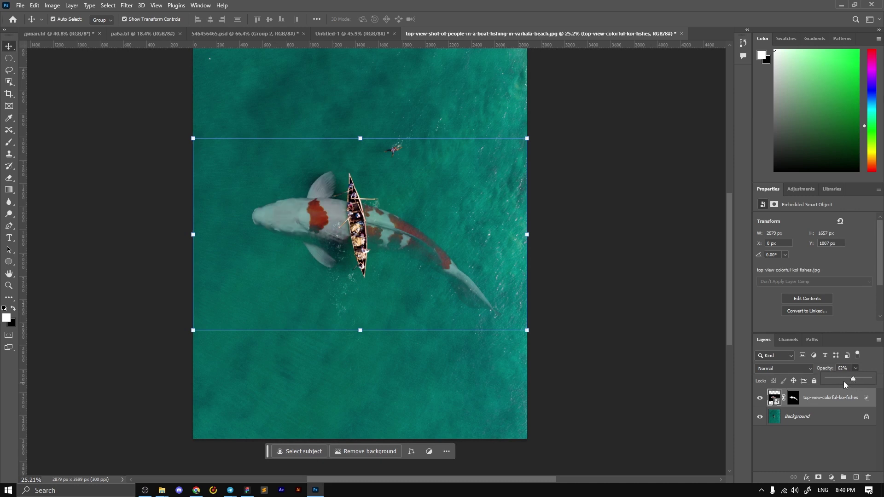
{"action": "left_click_drag", "start_coordinate": [844, 381], "coordinate": [849, 377]}
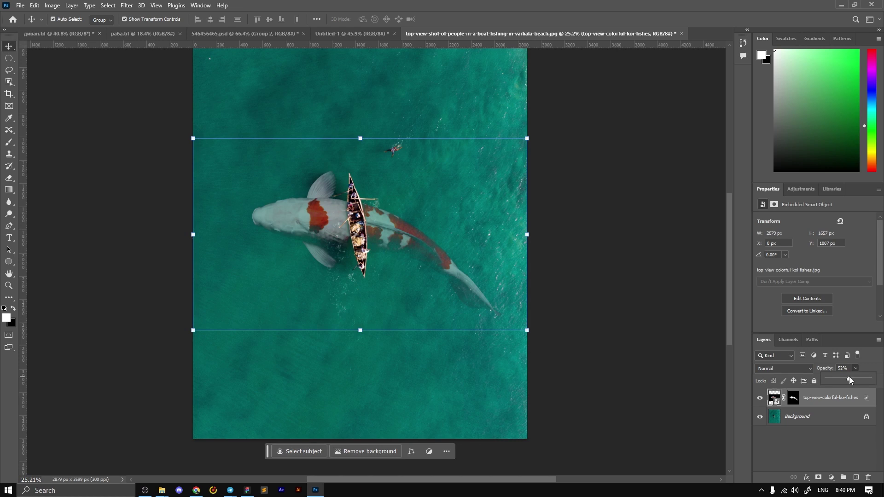
Step: Reselect the koi layer's mask with a 900 px brush, then return to the Move tool
{"action": "left_click", "coordinate": [683, 304]}
{"action": "scroll", "coordinate": [418, 203], "scroll_direction": "down", "scroll_amount": 2}
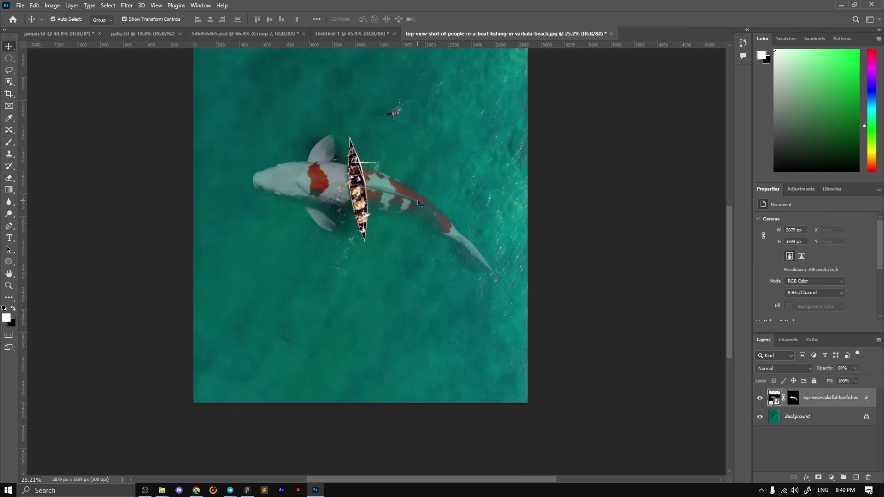
{"action": "left_click", "coordinate": [418, 203]}
{"action": "left_click", "coordinate": [794, 398]}
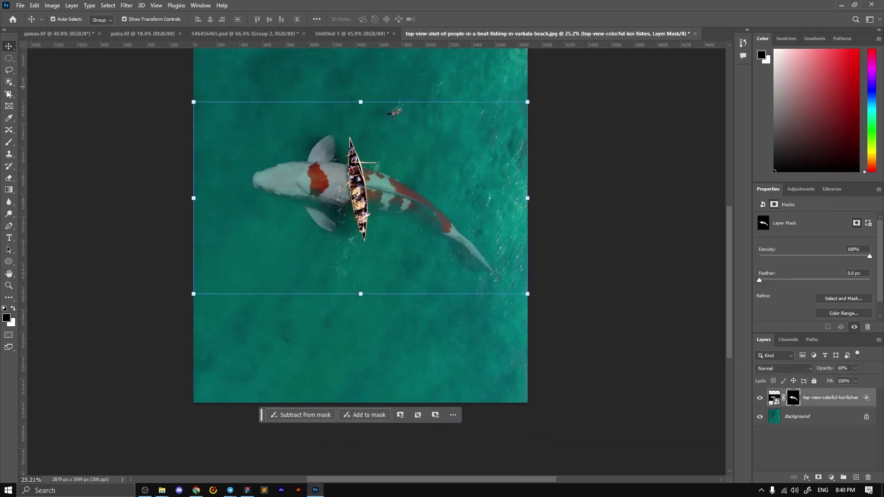
{"action": "left_click", "coordinate": [9, 141]}
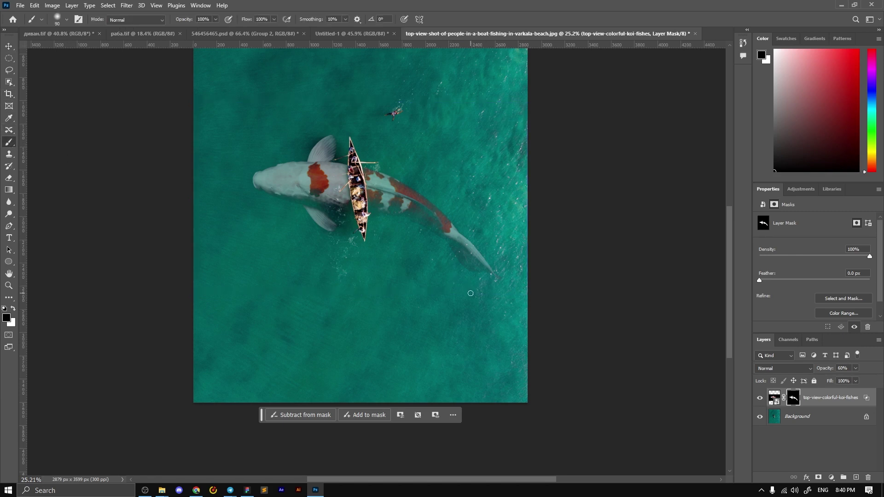
{"action": "key", "text": "bracketright"}
{"action": "key", "text": "bracketright"}
{"action": "key", "text": "bracketright"}
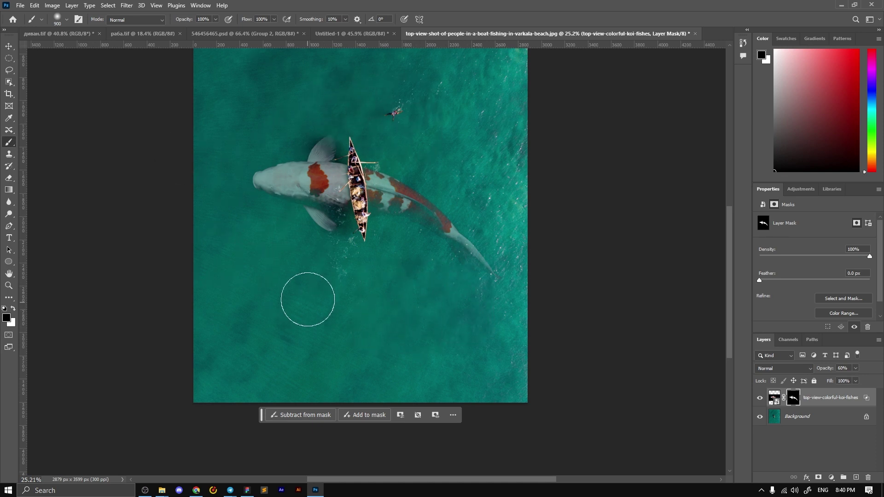
{"action": "left_click", "coordinate": [9, 46]}
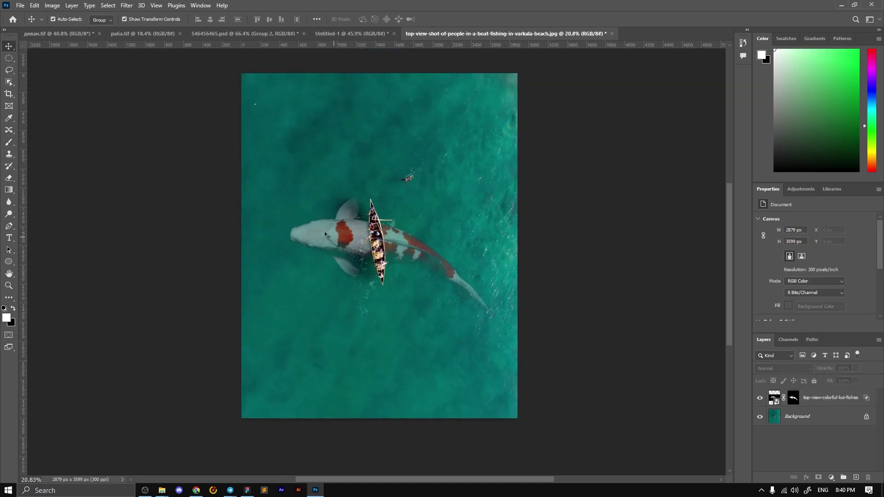
Step: Unlock the background as Layer 0 and apply Levels of 0, 0.88 and 244
{"action": "left_click", "coordinate": [865, 417]}
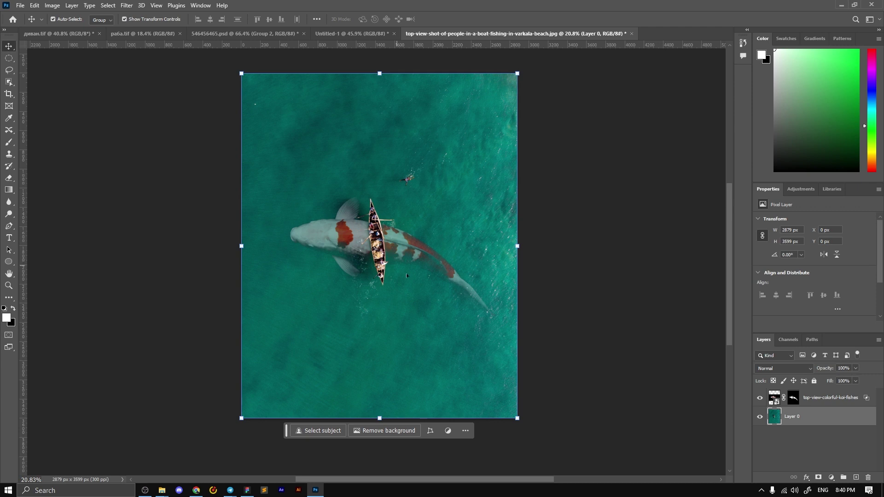
{"action": "key", "text": "ctrl"}
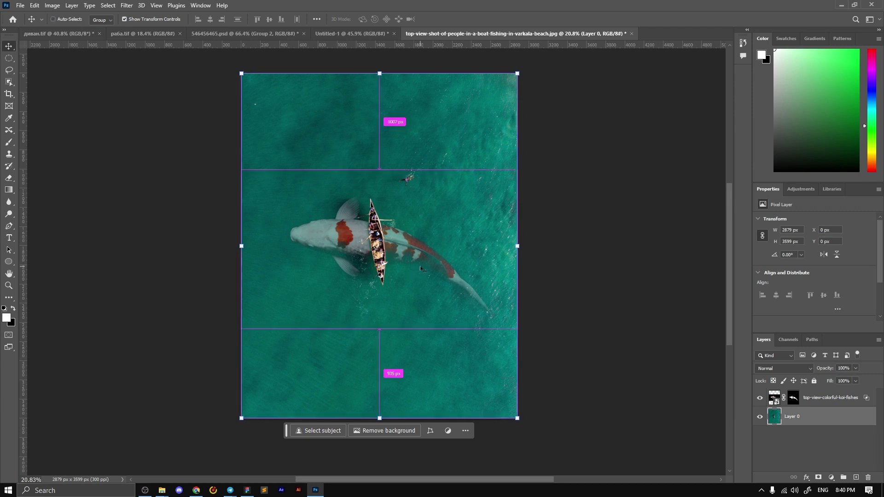
{"action": "key", "text": "ctrl+l"}
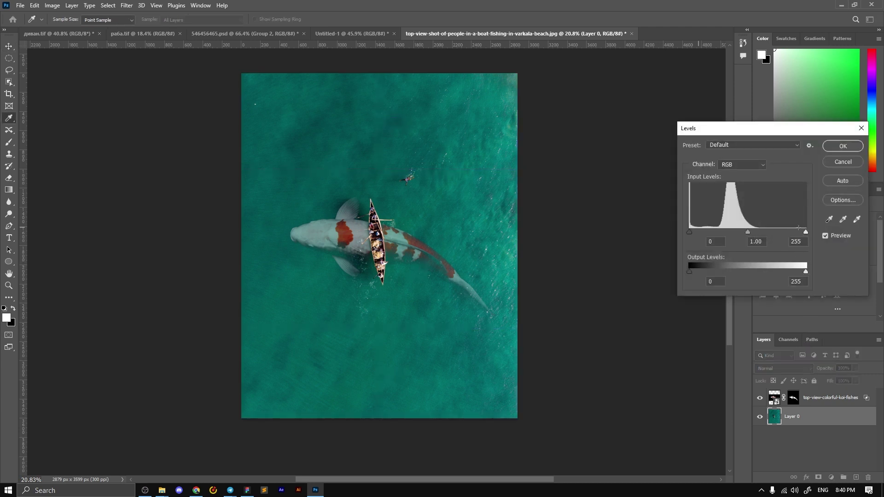
{"action": "left_click_drag", "start_coordinate": [805, 232], "coordinate": [800, 234]}
{"action": "left_click_drag", "start_coordinate": [748, 235], "coordinate": [753, 232]}
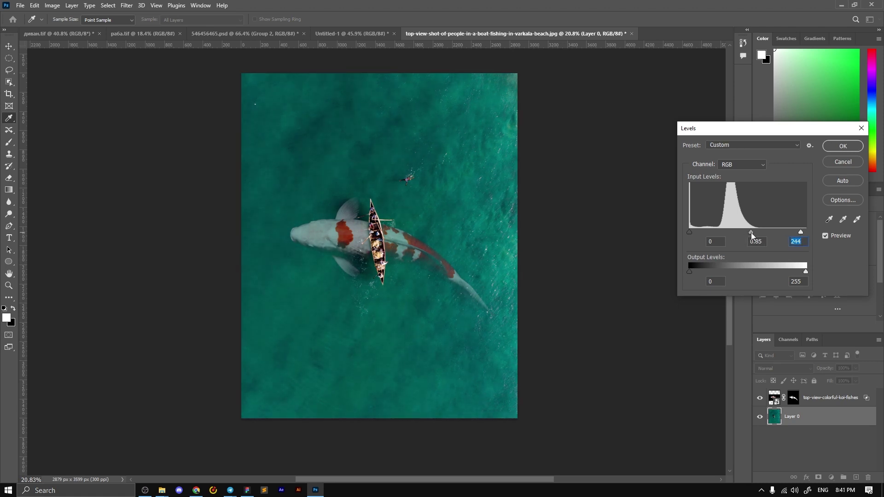
{"action": "left_click", "coordinate": [749, 233]}
{"action": "left_click", "coordinate": [839, 146]}
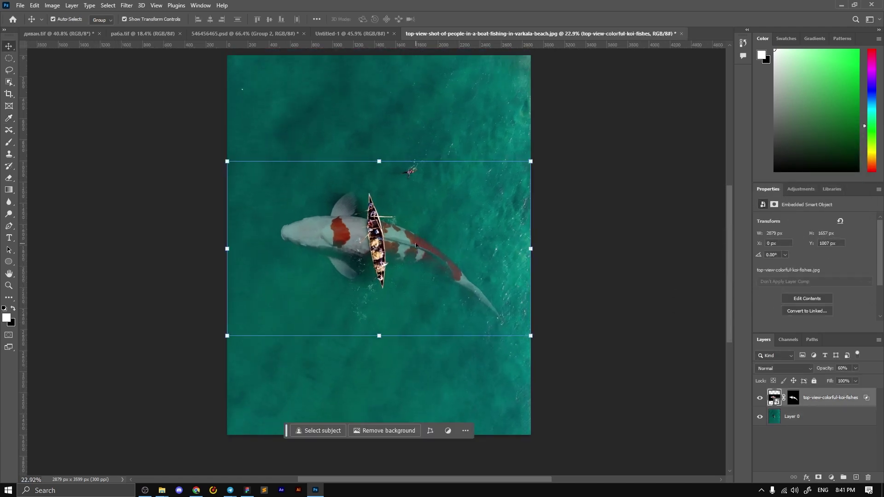
Step: Duplicate the koi layer with an Alt-drag and position the copy below the boat
{"action": "left_click_drag", "start_coordinate": [415, 245], "coordinate": [418, 348]}
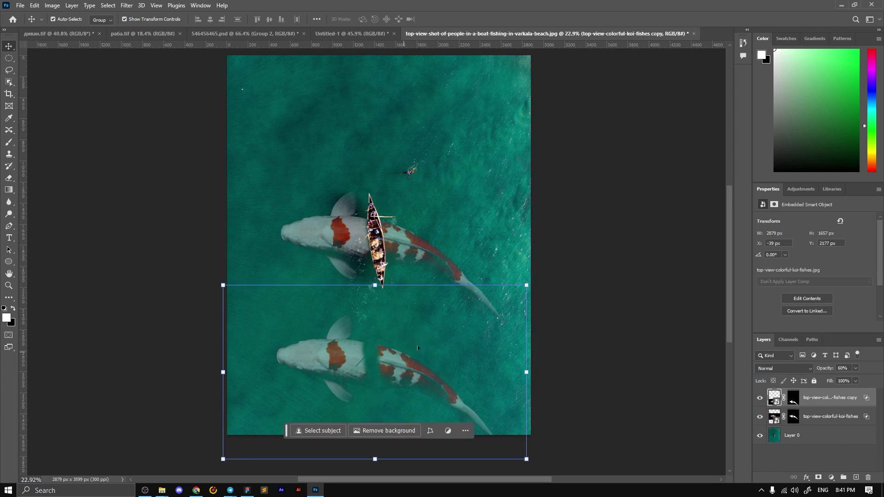
{"action": "scroll", "coordinate": [459, 283], "scroll_direction": "down", "scroll_amount": 2}
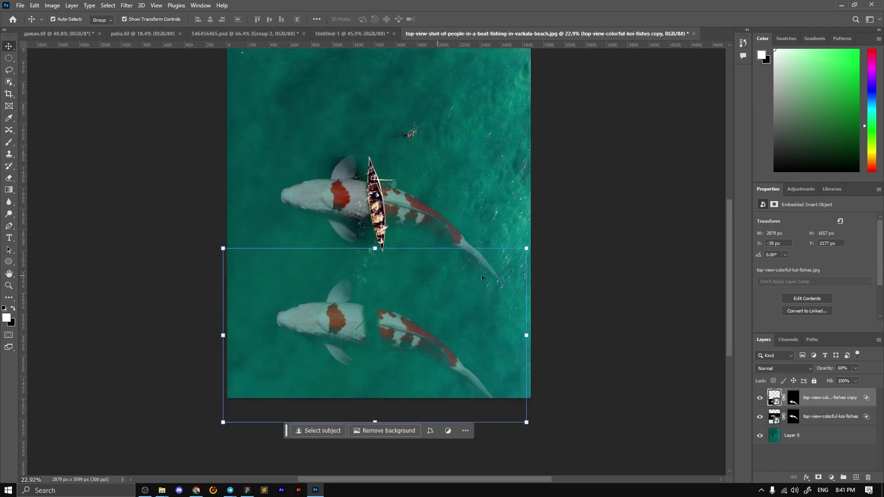
{"action": "left_click_drag", "start_coordinate": [534, 239], "coordinate": [545, 285]}
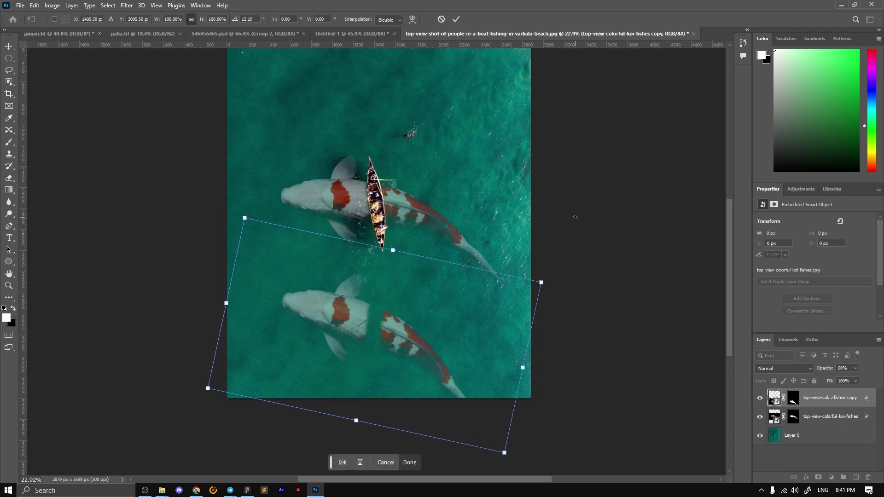
{"action": "key", "text": "ctrl+z"}
{"action": "key", "text": "Return"}
{"action": "mouse_move", "coordinate": [392, 338]}
{"action": "left_mouse_down"}
{"action": "mouse_move", "coordinate": [388, 313]}
{"action": "mouse_move", "coordinate": [468, 114]}
{"action": "left_mouse_up"}
Step: Rotate the koi copy about 74°, enlarge it, and move it to the lower left
{"action": "key", "text": "ctrl+t"}
{"action": "scroll", "coordinate": [474, 231], "scroll_direction": "down", "scroll_amount": 3}
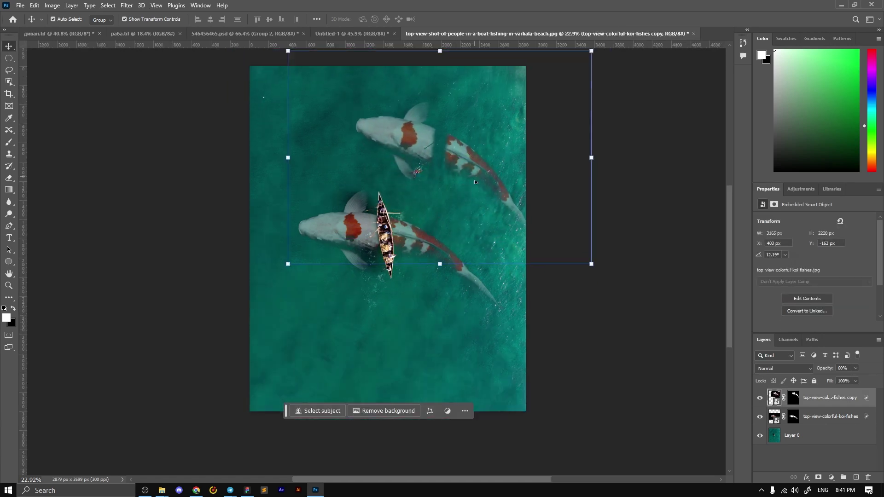
{"action": "mouse_move", "coordinate": [572, 231]}
{"action": "left_mouse_down"}
{"action": "mouse_move", "coordinate": [550, 227]}
{"action": "mouse_move", "coordinate": [517, 197]}
{"action": "left_mouse_up"}
{"action": "mouse_move", "coordinate": [430, 140]}
{"action": "left_mouse_down"}
{"action": "mouse_move", "coordinate": [406, 304]}
{"action": "mouse_move", "coordinate": [397, 317]}
{"action": "left_mouse_up"}
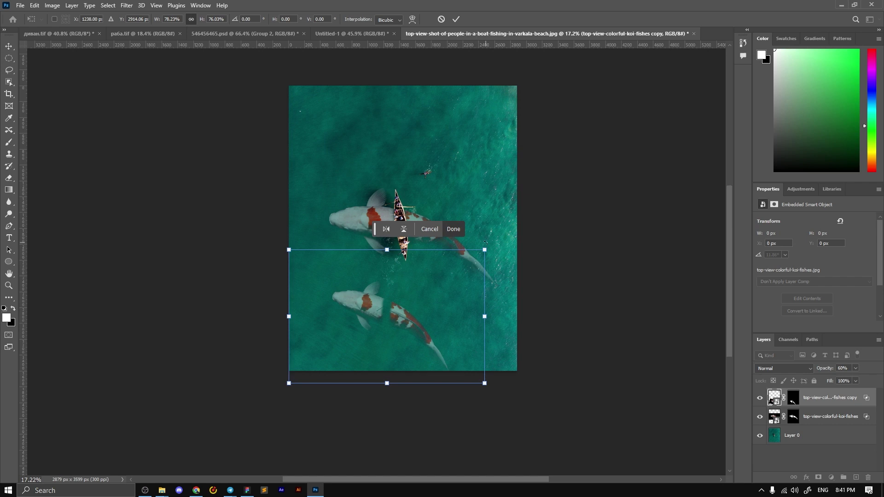
{"action": "left_click_drag", "start_coordinate": [485, 242], "coordinate": [389, 193]}
{"action": "mouse_move", "coordinate": [461, 265]}
{"action": "left_mouse_down"}
{"action": "mouse_move", "coordinate": [454, 275]}
{"action": "mouse_move", "coordinate": [465, 295]}
{"action": "left_mouse_up"}
{"action": "key", "text": "ctrl+z"}
{"action": "left_click_drag", "start_coordinate": [499, 364], "coordinate": [571, 402]}
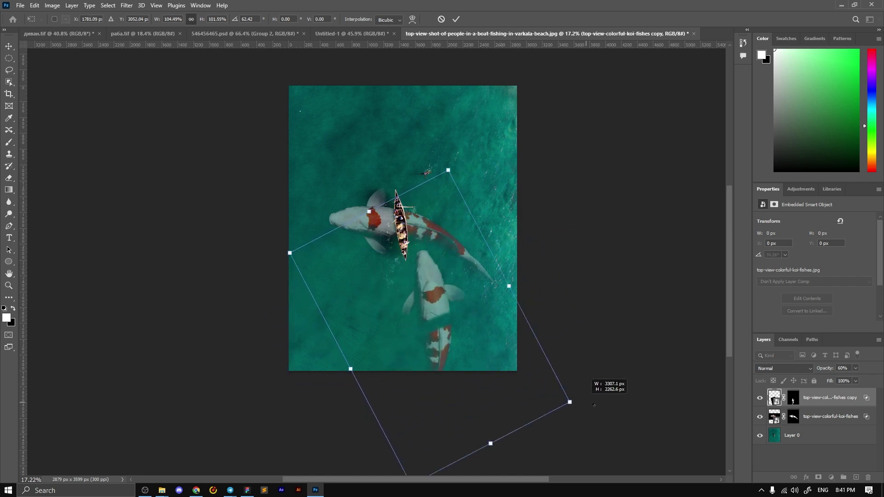
{"action": "mouse_move", "coordinate": [433, 282]}
{"action": "left_mouse_down"}
{"action": "mouse_move", "coordinate": [334, 311]}
{"action": "mouse_move", "coordinate": [358, 304]}
{"action": "left_mouse_up"}
{"action": "key", "text": "Return"}
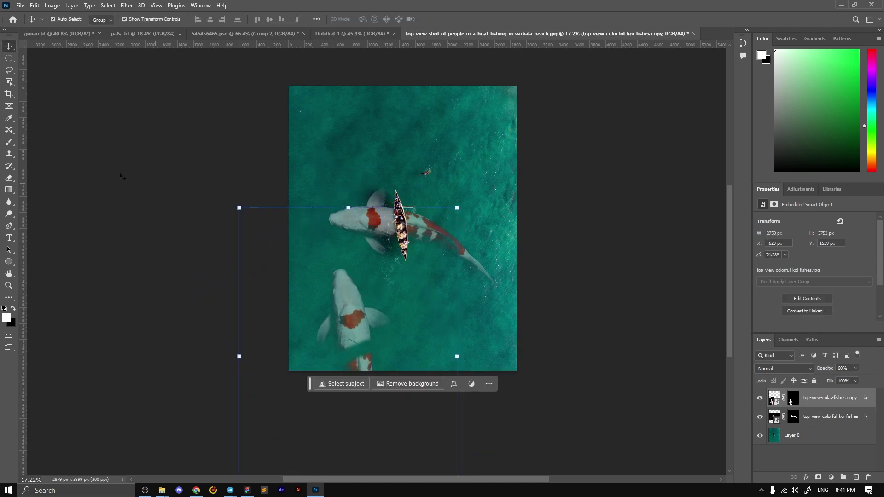
Step: Switch to the Brush tool and shrink the brush size
{"action": "left_click", "coordinate": [9, 143]}
{"action": "scroll", "coordinate": [415, 318], "scroll_direction": "up", "scroll_amount": 3}
{"action": "scroll", "coordinate": [359, 208], "scroll_direction": "up", "scroll_amount": 3}
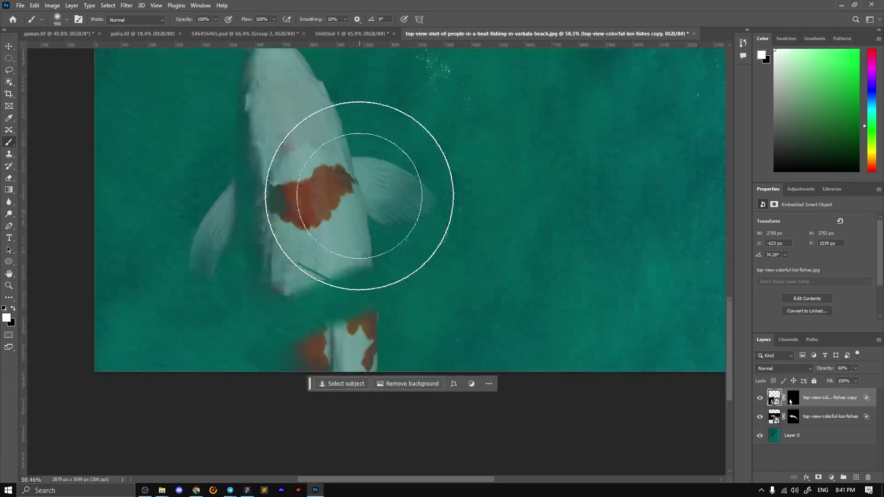
{"action": "key", "text": "bracketleft"}
{"action": "key", "text": "bracketleft"}
{"action": "key", "text": "bracketleft"}
{"action": "key", "text": "bracketleft"}
{"action": "key", "text": "bracketleft"}
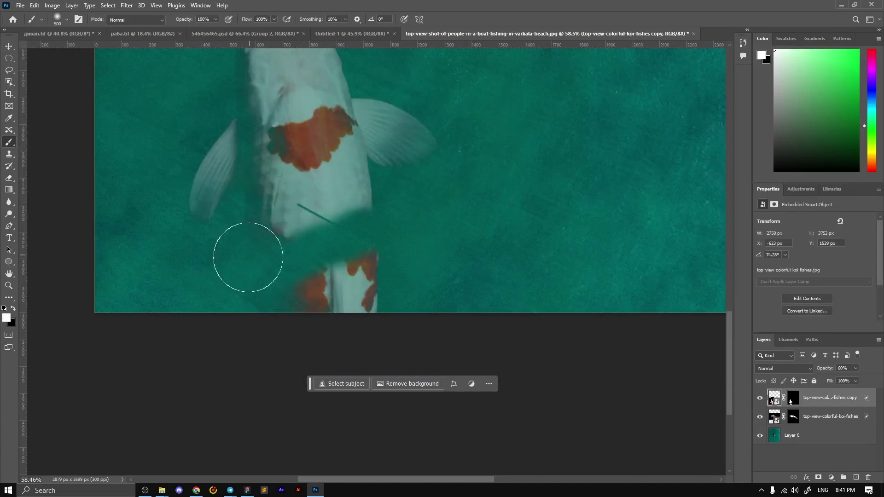
{"action": "key", "text": "bracketleft"}
{"action": "key", "text": "ctrl+shift+alt+n"}
{"action": "key", "text": "bracketleft"}
{"action": "left_click_drag", "start_coordinate": [299, 232], "coordinate": [298, 258]}
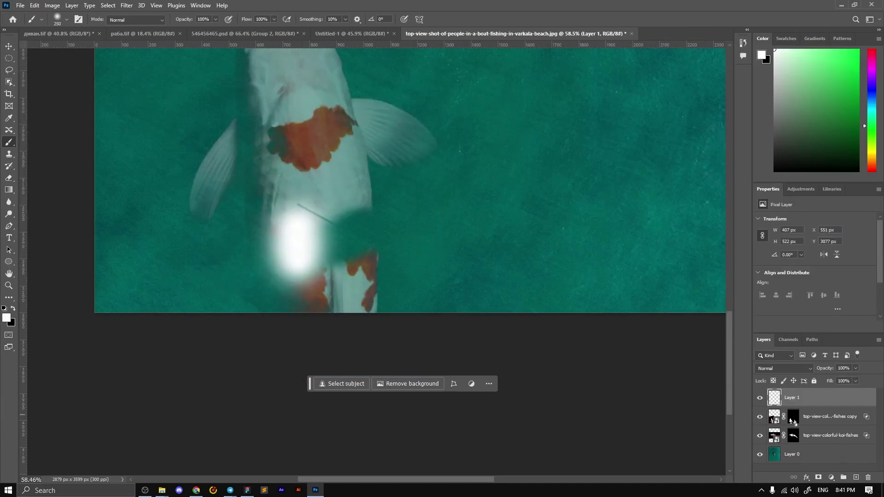
{"action": "key", "text": "ctrl+z"}
{"action": "key", "text": "ctrl+z"}
Step: Paint white on the koi copy's layer mask to reveal its hidden body
{"action": "left_click", "coordinate": [792, 420]}
{"action": "key", "text": "x"}
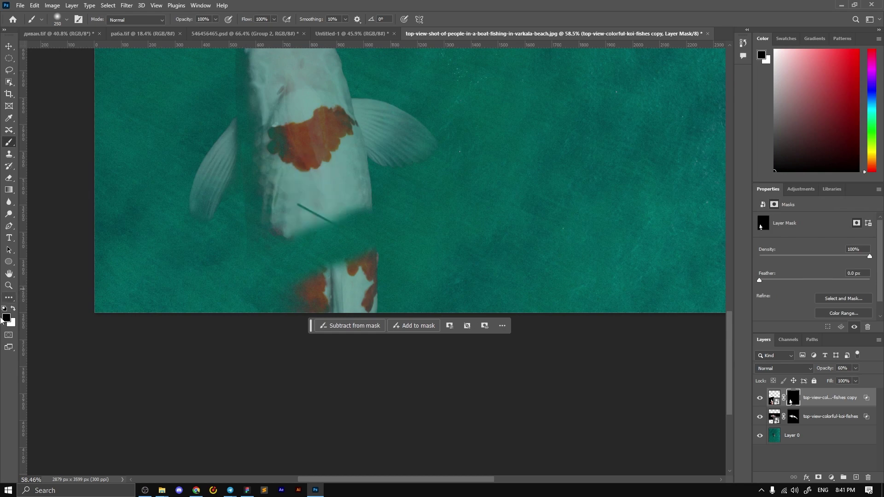
{"action": "left_click", "coordinate": [13, 308]}
{"action": "left_click_drag", "start_coordinate": [314, 258], "coordinate": [346, 210]}
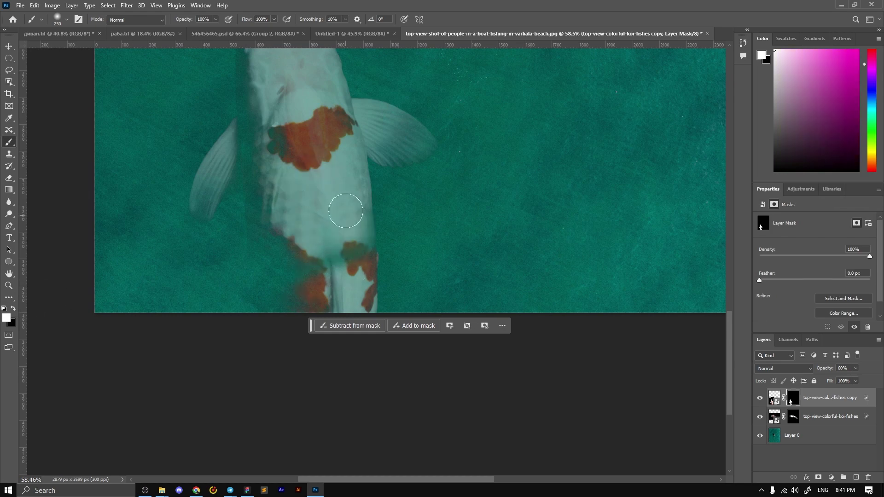
Step: Rotate the lower koi about 34° so its head points up toward the boat
{"action": "left_click", "coordinate": [10, 46]}
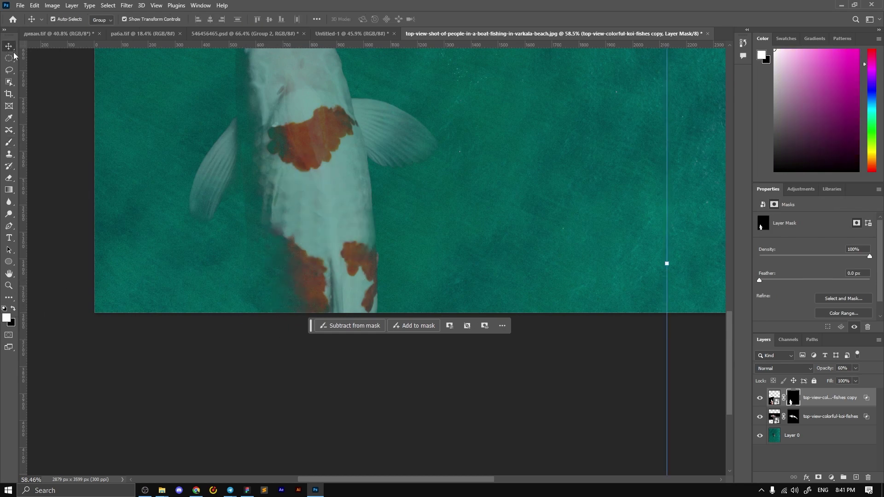
{"action": "scroll", "coordinate": [360, 243], "scroll_direction": "down", "scroll_amount": 5}
{"action": "left_click_drag", "start_coordinate": [334, 190], "coordinate": [336, 196]}
{"action": "left_click_drag", "start_coordinate": [474, 81], "coordinate": [592, 180]}
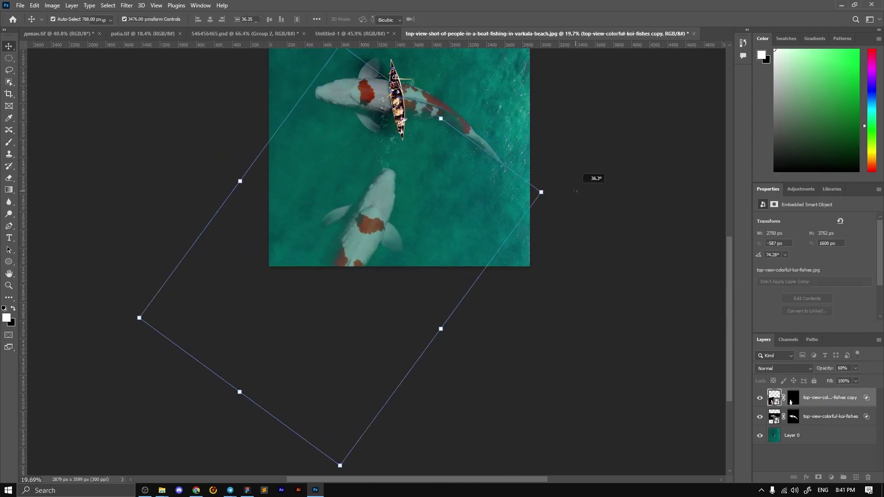
{"action": "key", "text": "Escape"}
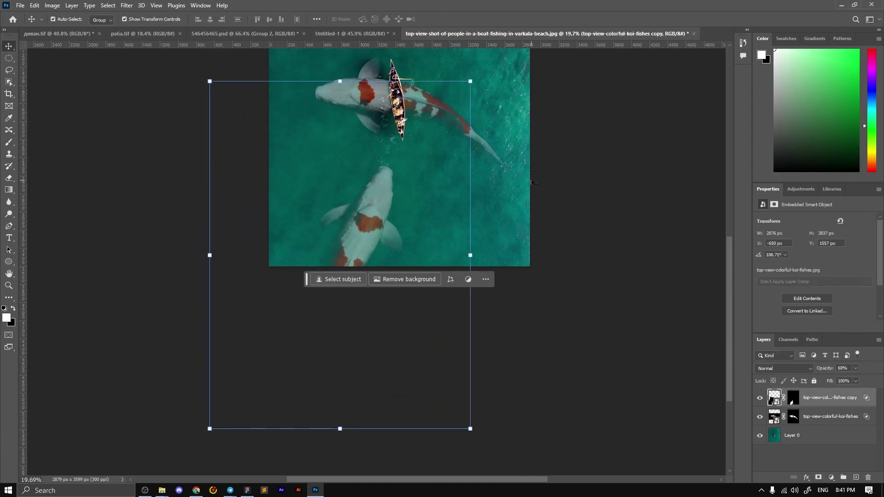
{"action": "scroll", "coordinate": [440, 172], "scroll_direction": "up", "scroll_amount": 3}
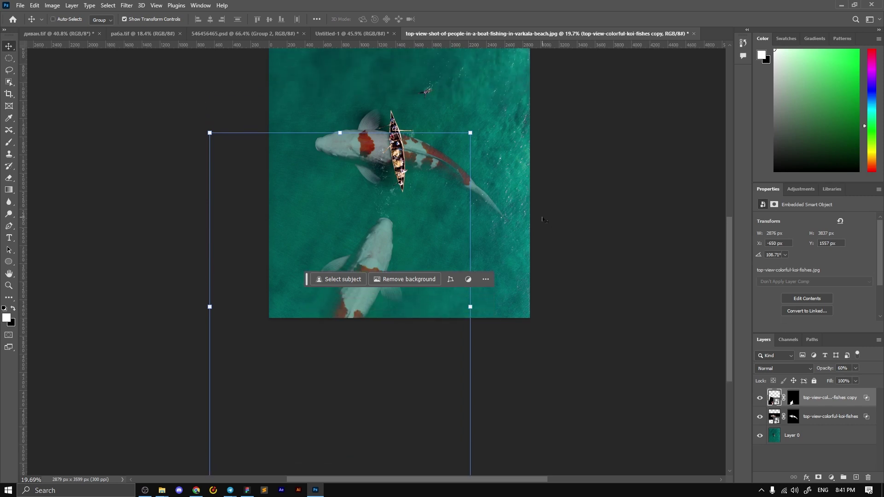
Step: Shift the lower koi's Hue by +44 so its red patches turn yellow
{"action": "key", "text": "ctrl+u"}
{"action": "left_click_drag", "start_coordinate": [599, 160], "coordinate": [602, 167]}
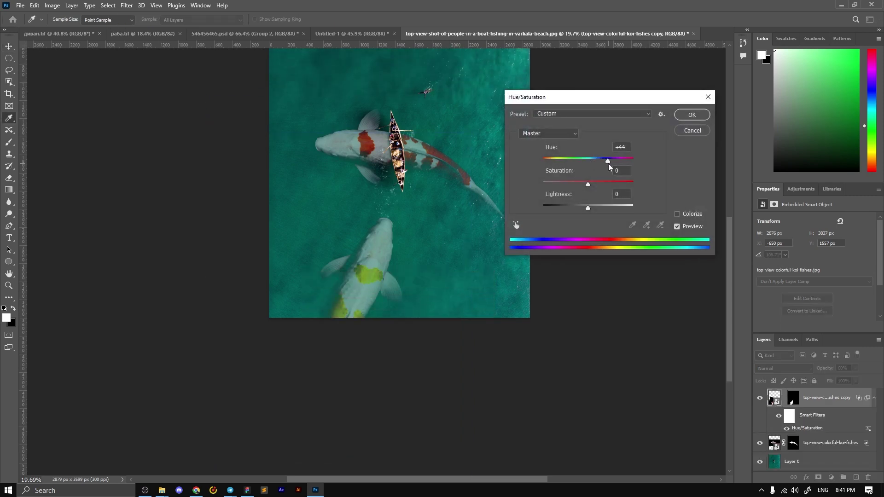
{"action": "key", "text": "Return"}
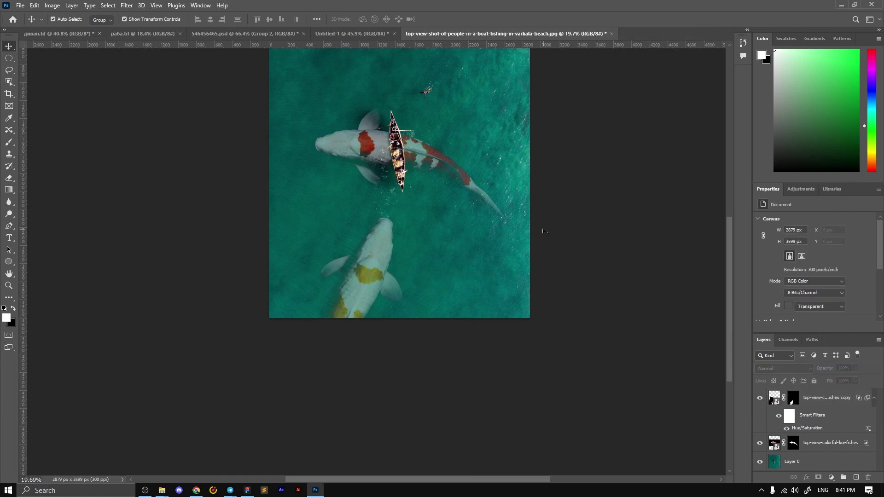
{"action": "scroll", "coordinate": [371, 295], "scroll_direction": "down", "scroll_amount": 2}
Step: Duplicate the recoloured koi, rotate it, scale it to about 58%, and place it near the top
{"action": "left_click_drag", "start_coordinate": [371, 295], "coordinate": [449, 172]}
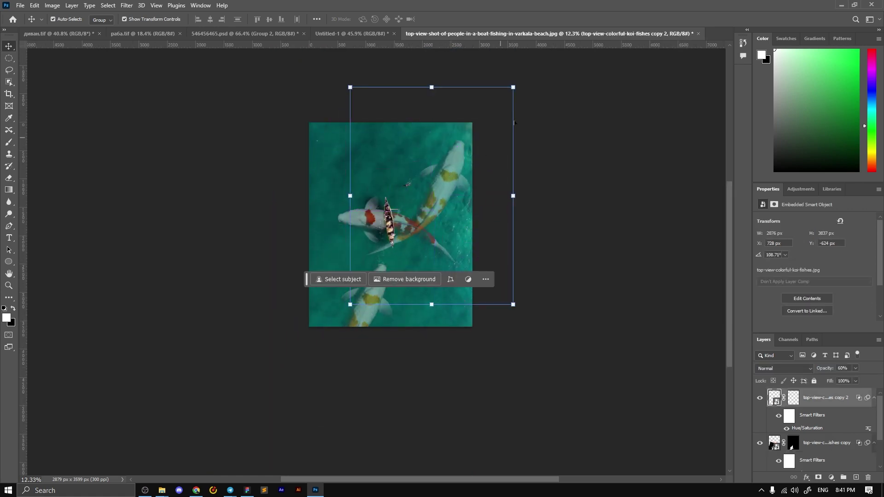
{"action": "left_click", "coordinate": [443, 186]}
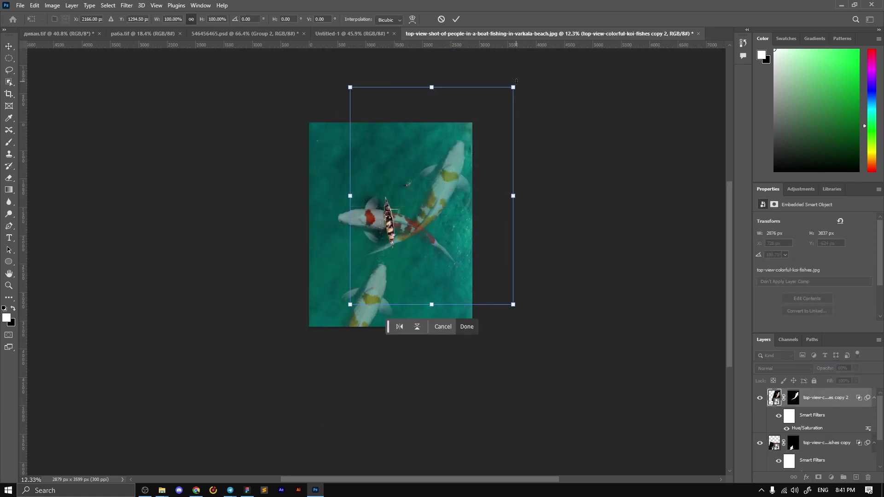
{"action": "left_click_drag", "start_coordinate": [522, 80], "coordinate": [415, 158]}
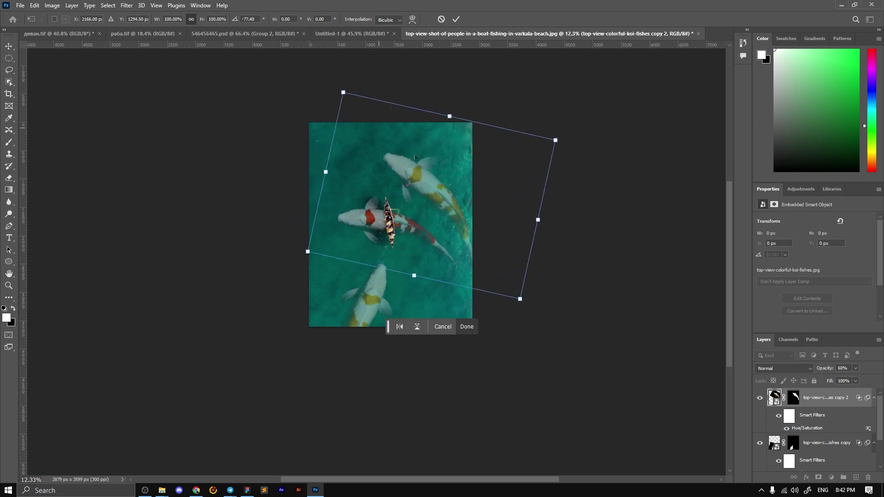
{"action": "left_click_drag", "start_coordinate": [520, 298], "coordinate": [440, 205]}
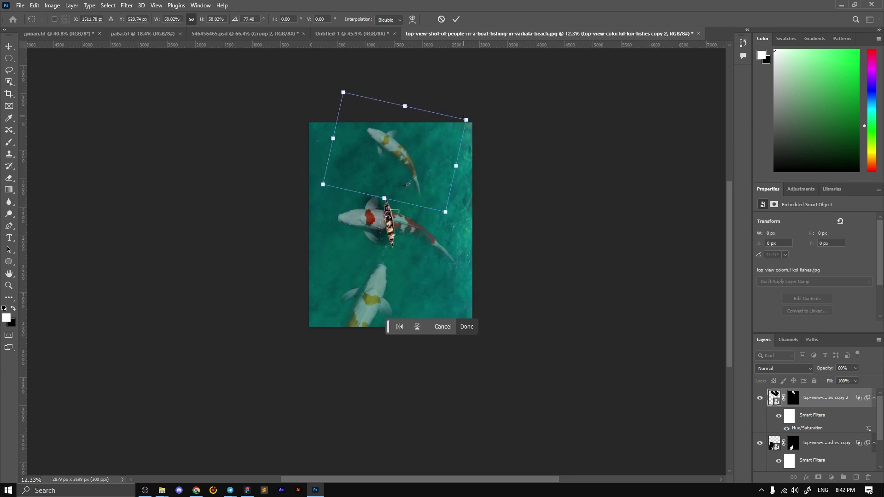
{"action": "left_click_drag", "start_coordinate": [484, 95], "coordinate": [412, 82]}
{"action": "mouse_move", "coordinate": [379, 160]}
{"action": "left_mouse_down"}
{"action": "mouse_move", "coordinate": [420, 167]}
{"action": "mouse_move", "coordinate": [408, 155]}
{"action": "left_mouse_up"}
{"action": "key", "text": "Return"}
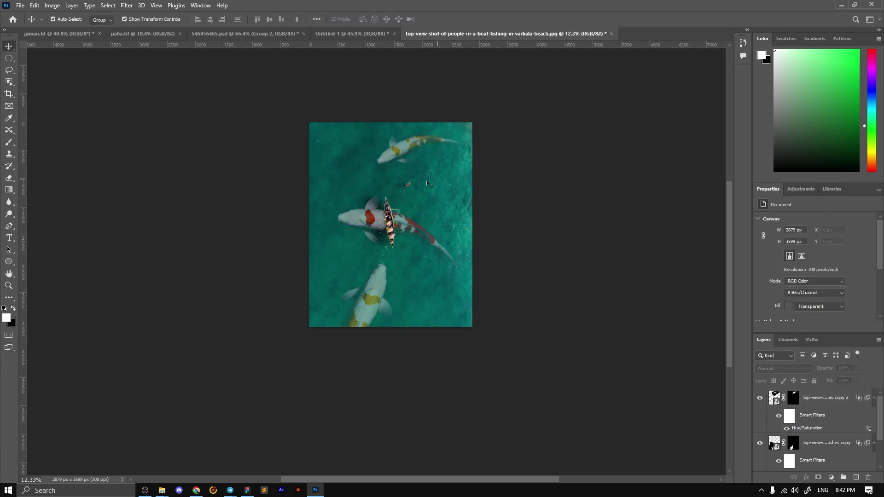
{"action": "scroll", "coordinate": [427, 184], "scroll_direction": "up", "scroll_amount": 2}
Step: Lower the top koi copy's opacity slightly
{"action": "left_click", "coordinate": [352, 349]}
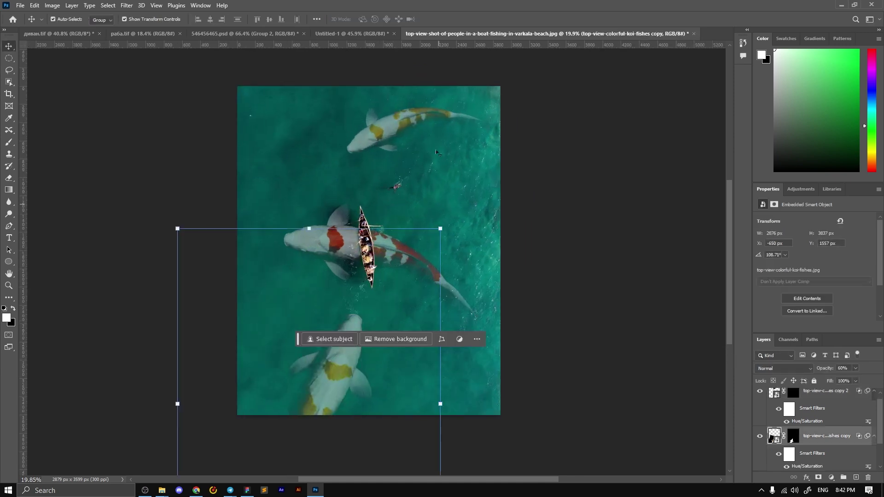
{"action": "left_click", "coordinate": [391, 135]}
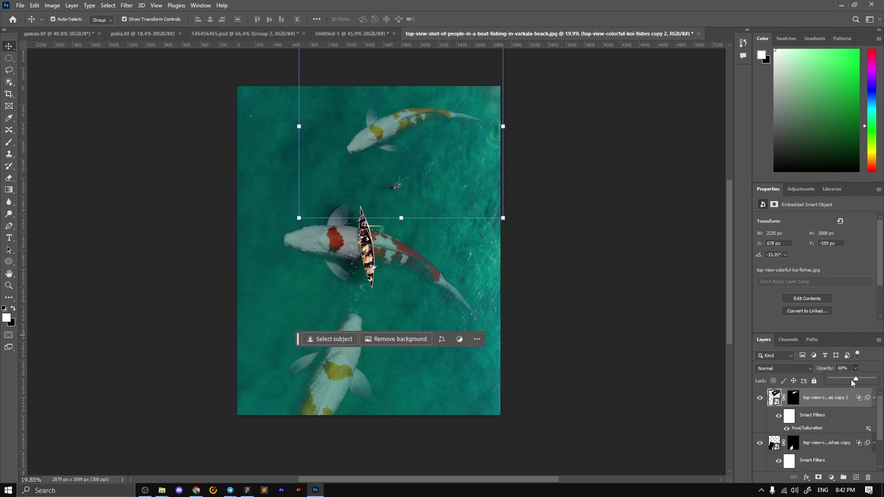
{"action": "left_click_drag", "start_coordinate": [837, 380], "coordinate": [843, 378]}
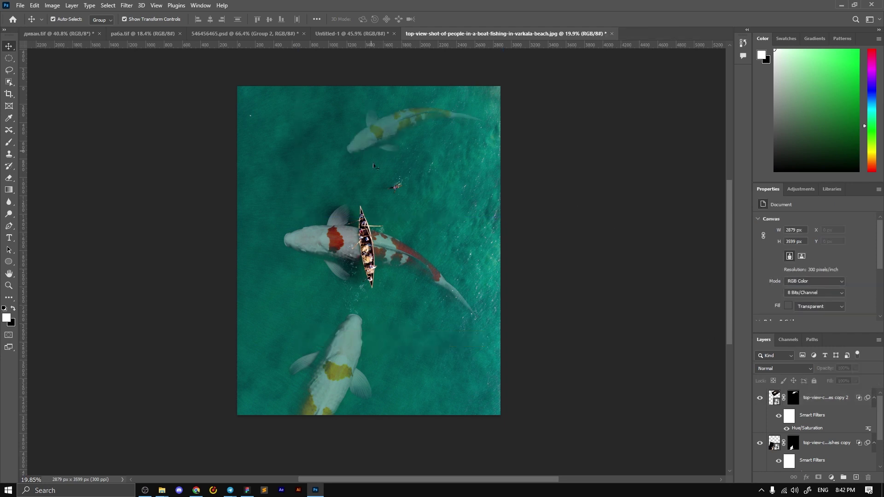
{"action": "scroll", "coordinate": [460, 253], "scroll_direction": "down", "scroll_amount": 4}
{"action": "left_click_drag", "start_coordinate": [344, 288], "coordinate": [403, 295]}
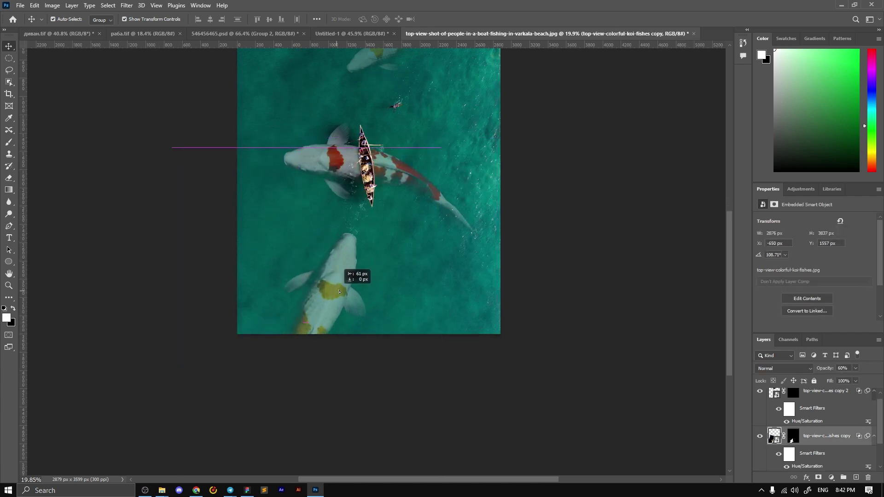
Step: Rotate the lower koi copy about 16° and drop its opacity to 24%
{"action": "key", "text": "ctrl+t"}
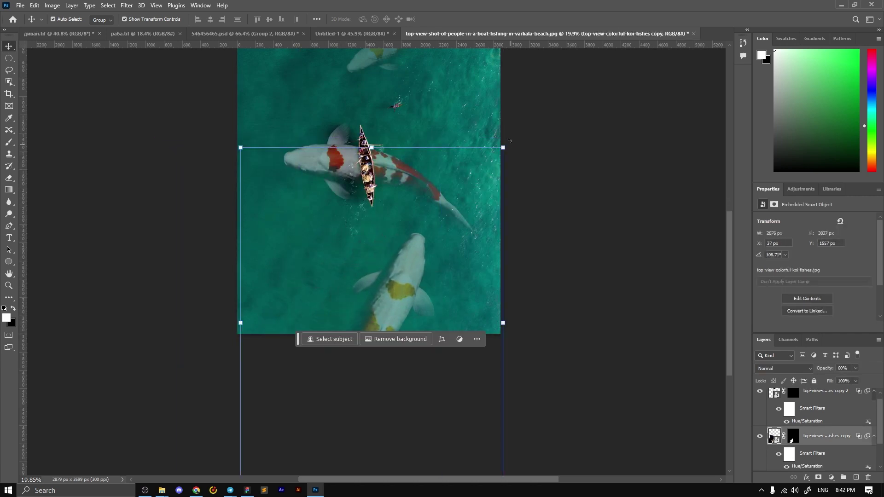
{"action": "left_click", "coordinate": [522, 141]}
{"action": "left_click_drag", "start_coordinate": [521, 141], "coordinate": [587, 170]}
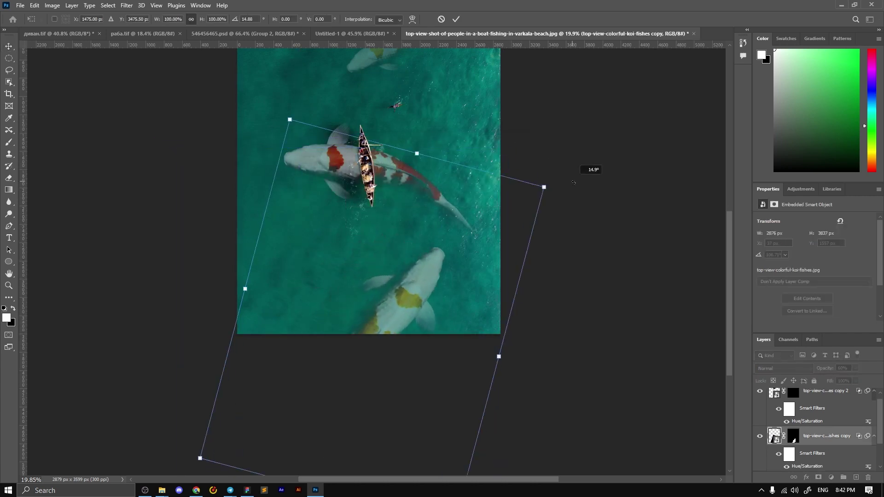
{"action": "left_click_drag", "start_coordinate": [438, 270], "coordinate": [423, 262]}
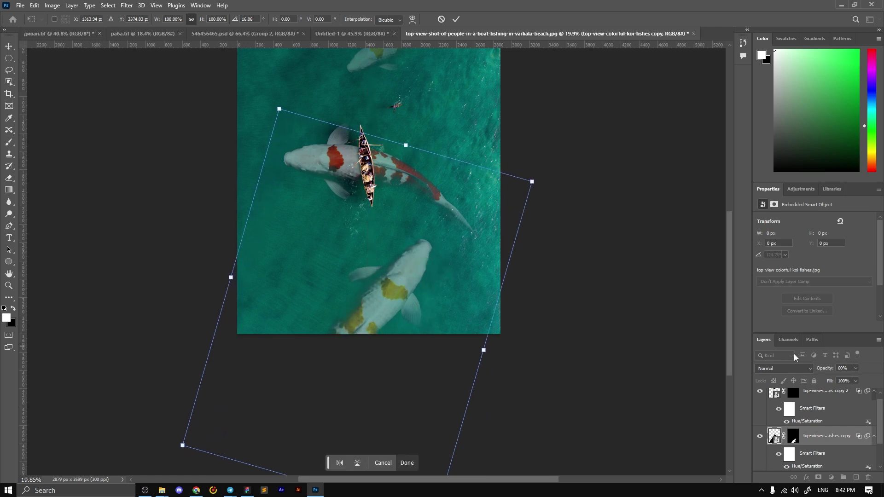
{"action": "left_click_drag", "start_coordinate": [851, 378], "coordinate": [841, 379]}
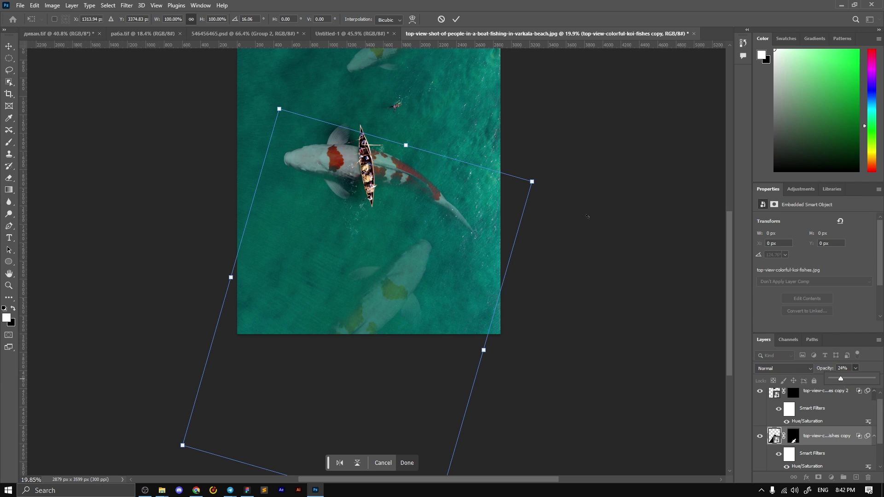
{"action": "key", "text": "Return"}
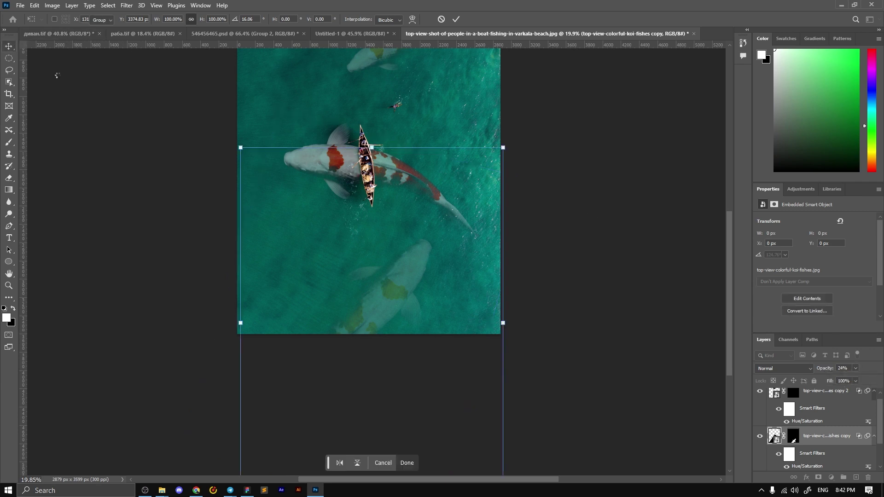
Step: Deselect the layers and inspect the boat and koi at 100% zoom
{"action": "key", "text": "ctrl+minus"}
{"action": "left_click_drag", "start_coordinate": [125, 174], "coordinate": [555, 197]}
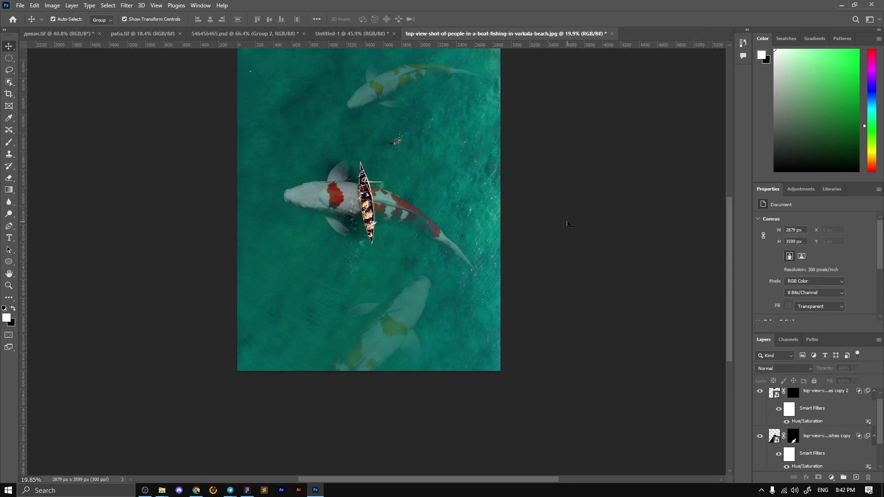
{"action": "scroll", "coordinate": [405, 224], "scroll_direction": "up", "scroll_amount": 2}
{"action": "left_click", "coordinate": [352, 257]}
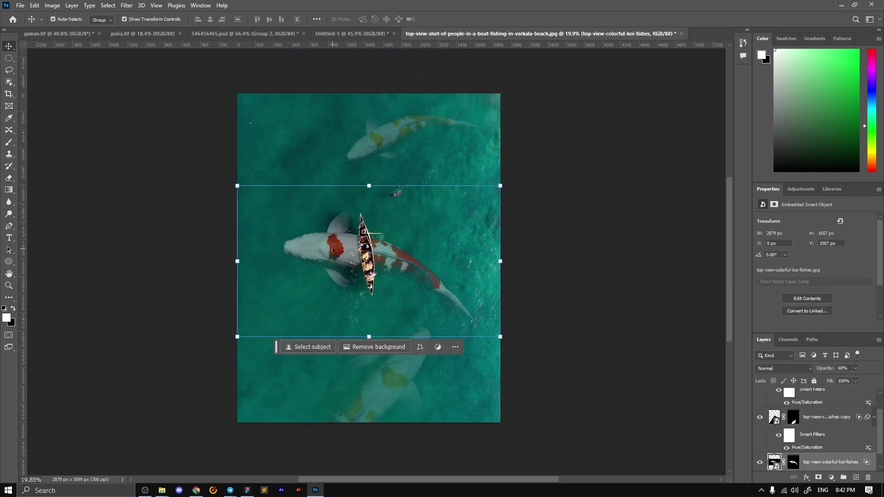
{"action": "left_click", "coordinate": [559, 259]}
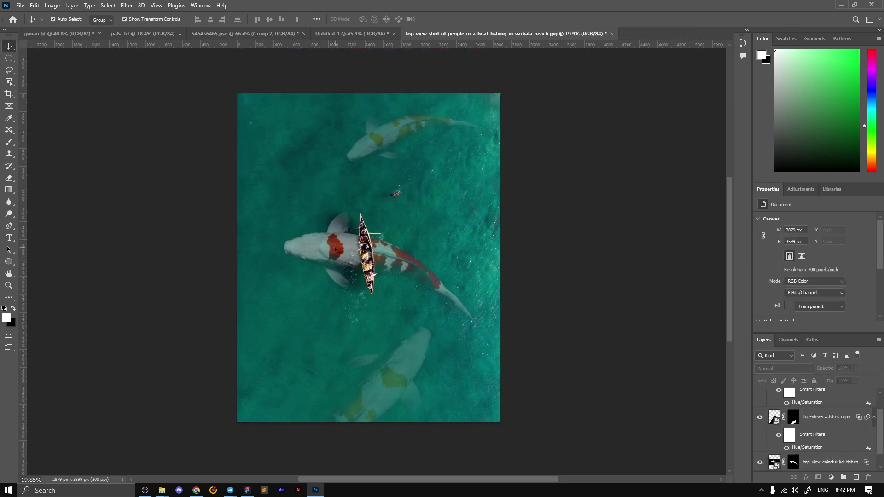
{"action": "scroll", "coordinate": [821, 460], "scroll_direction": "down", "scroll_amount": 1}
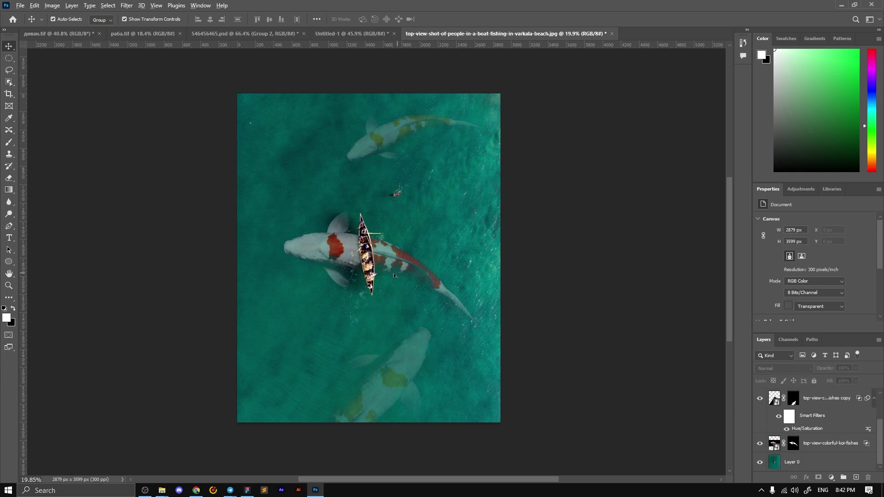
{"action": "key", "text": "ctrl+1"}
{"action": "scroll", "coordinate": [328, 189], "scroll_direction": "down", "scroll_amount": 3}
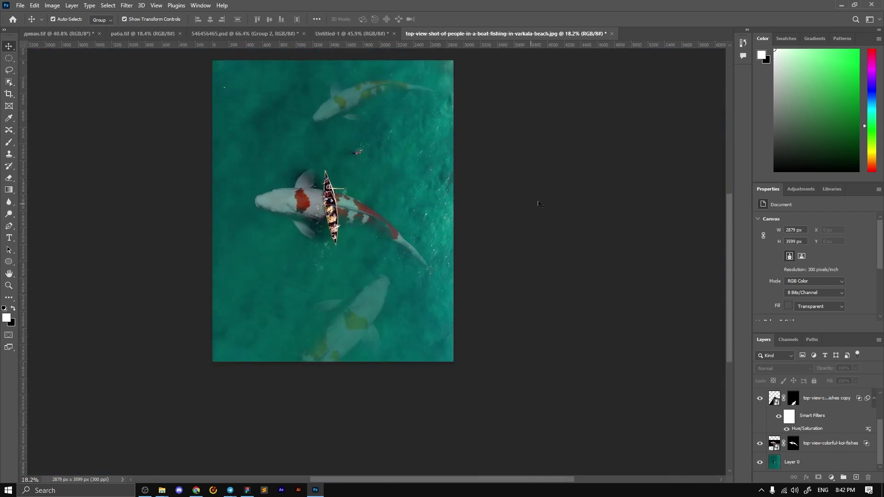
{"action": "scroll", "coordinate": [328, 190], "scroll_direction": "up", "scroll_amount": 2}
Step: Add a new layer on top and fill it with black
{"action": "key", "text": "ctrl+j"}
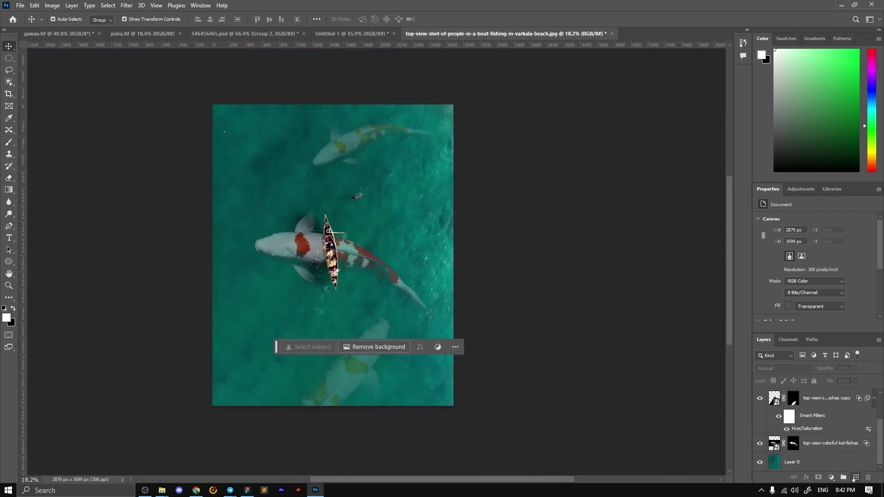
{"action": "left_click", "coordinate": [855, 477]}
{"action": "left_click", "coordinate": [14, 310]}
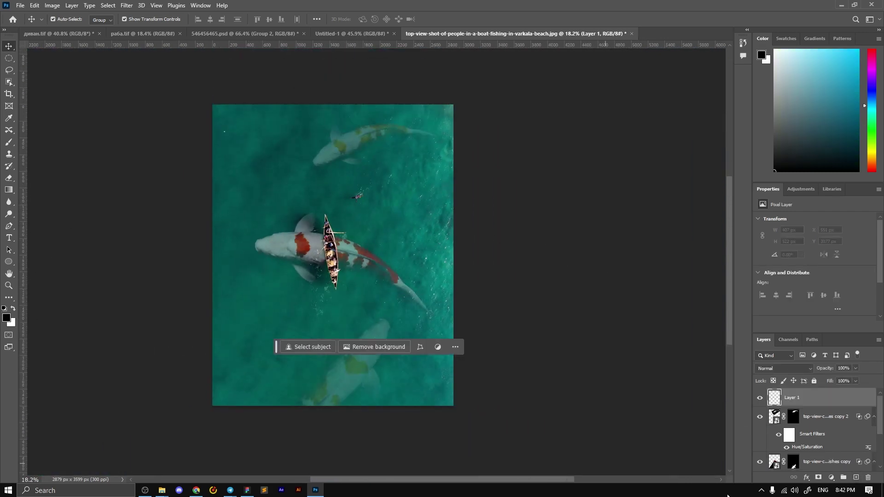
{"action": "key", "text": "alt+BackSpace"}
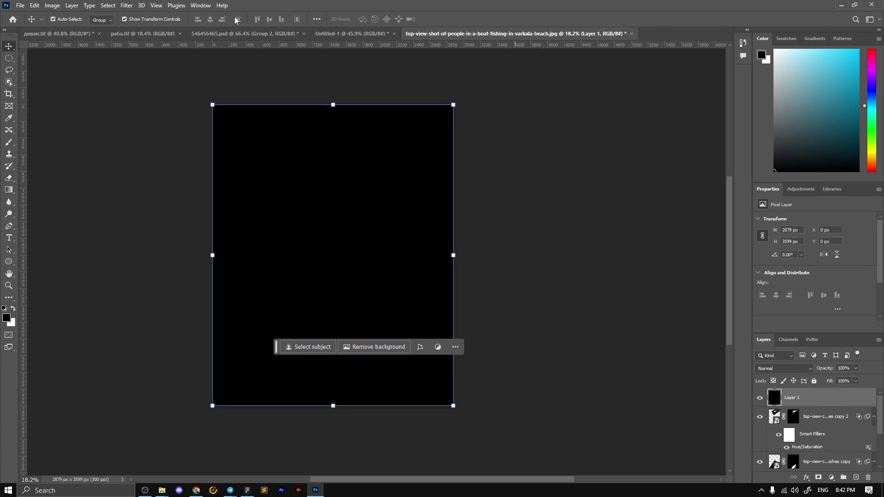
Step: Apply Filter > Noise > Add Noise at about 9.64% to the black layer
{"action": "left_click", "coordinate": [109, 6]}
{"action": "mouse_move", "coordinate": [134, 150]}
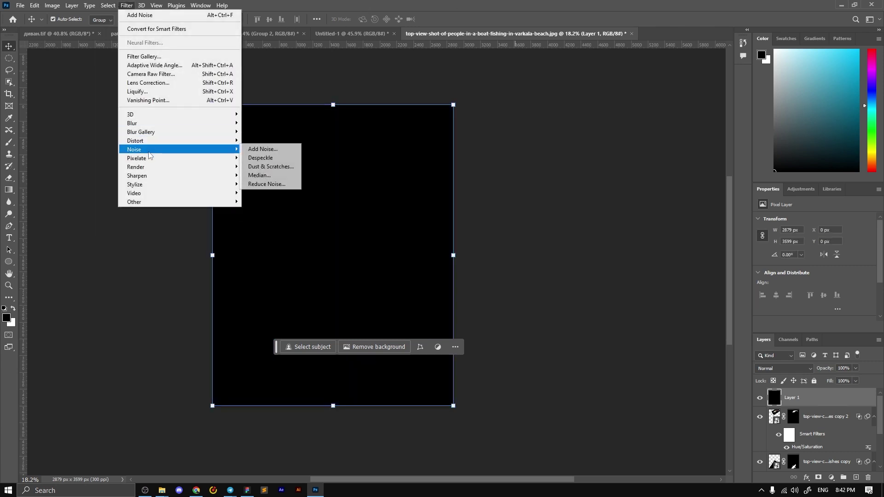
{"action": "left_click", "coordinate": [261, 150]}
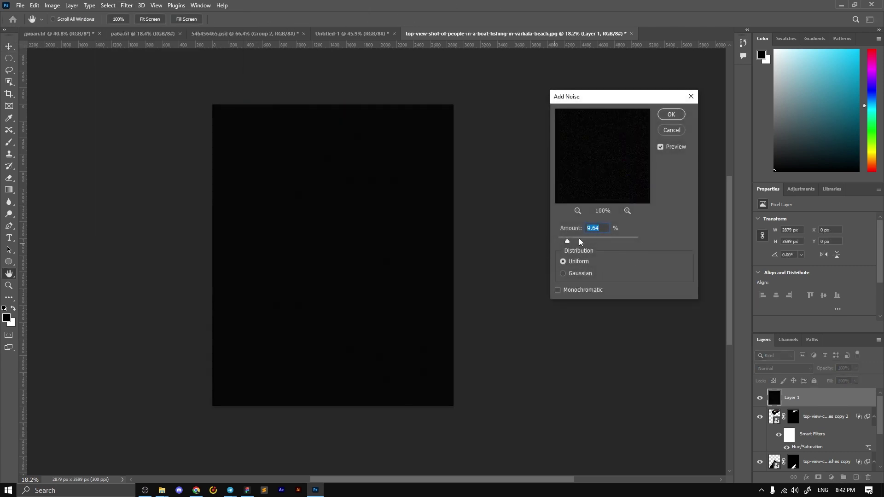
{"action": "left_click_drag", "start_coordinate": [570, 241], "coordinate": [567, 241]}
{"action": "key", "text": "Return"}
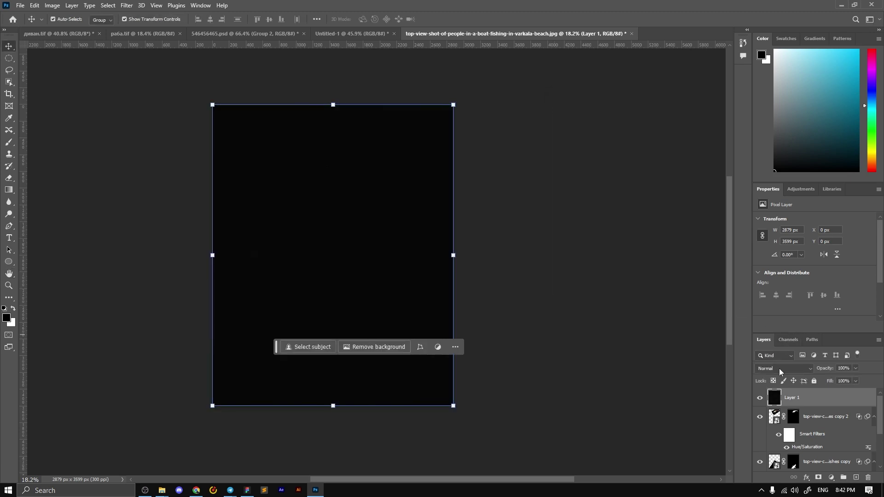
Step: Set the noise layer's blend mode to Soft Light and opacity to about 61%
{"action": "left_click", "coordinate": [782, 368]}
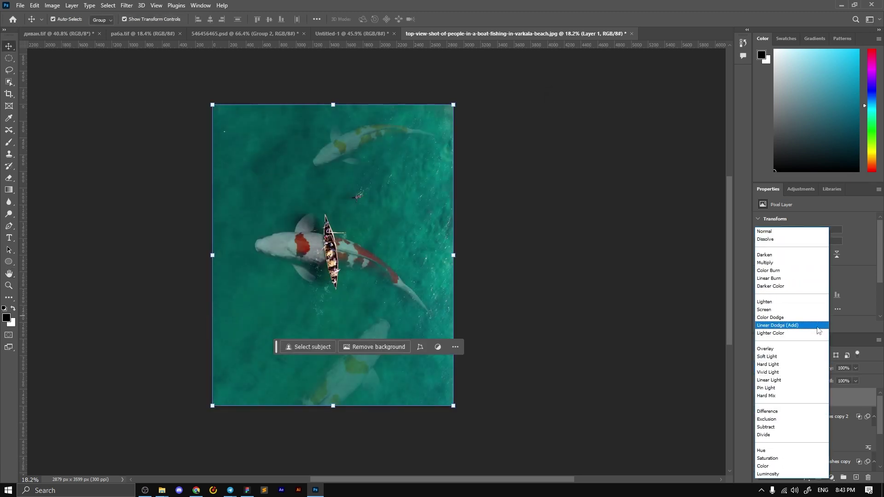
{"action": "left_click", "coordinate": [828, 357]}
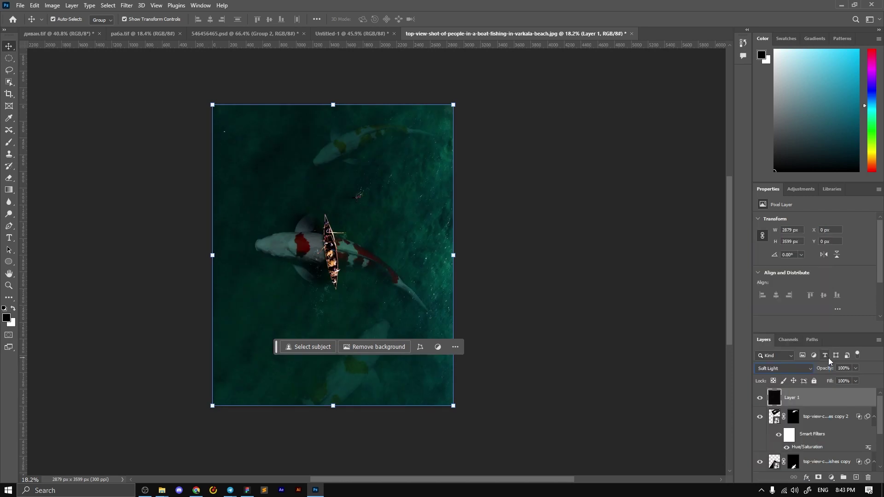
{"action": "left_click", "coordinate": [856, 368]}
{"action": "left_click_drag", "start_coordinate": [849, 379], "coordinate": [843, 381]}
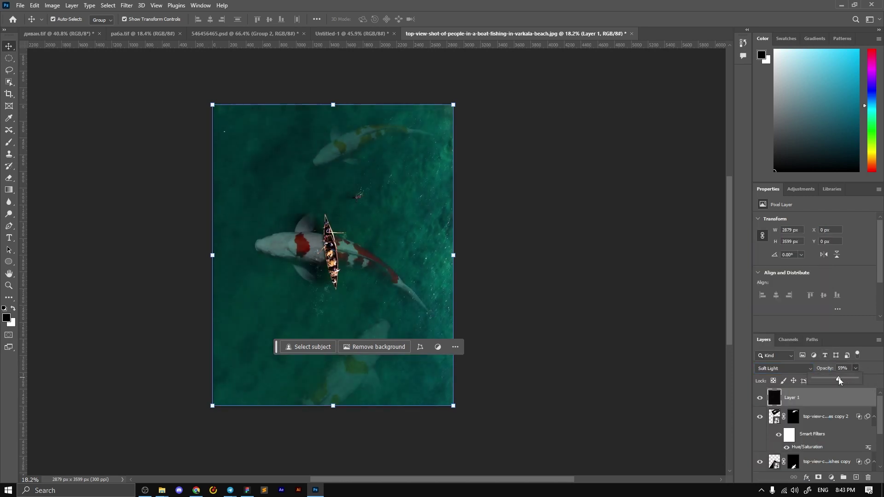
{"action": "left_click", "coordinate": [544, 211]}
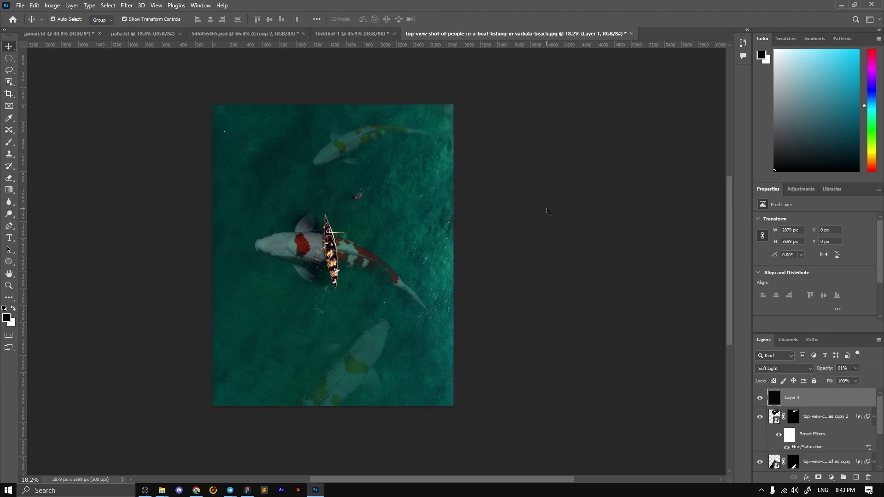
{"action": "scroll", "coordinate": [345, 325], "scroll_direction": "up", "scroll_amount": 1}
{"action": "scroll", "coordinate": [345, 325], "scroll_direction": "up", "scroll_amount": 2}
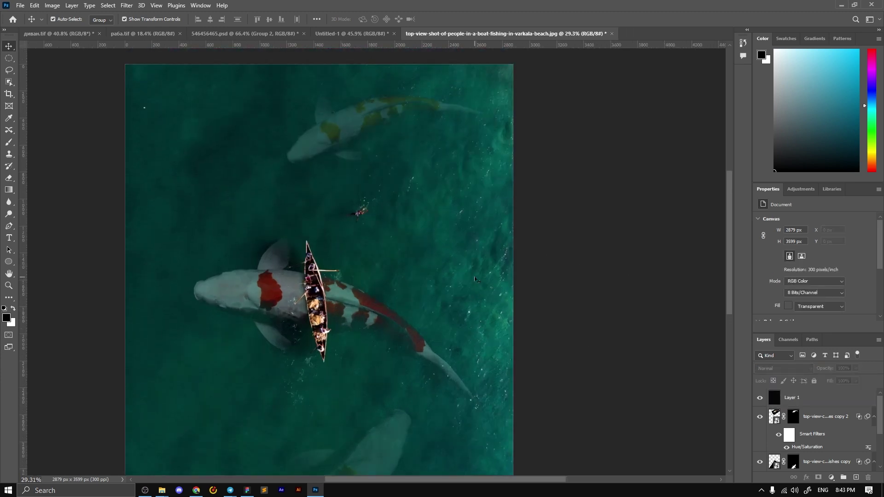
{"action": "scroll", "coordinate": [320, 243], "scroll_direction": "down", "scroll_amount": 2}
{"action": "scroll", "coordinate": [345, 249], "scroll_direction": "down", "scroll_amount": 2}
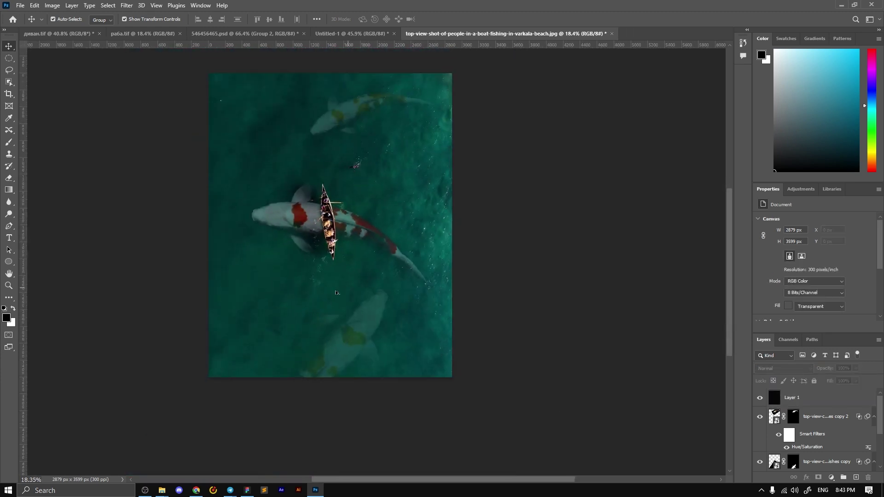
{"action": "scroll", "coordinate": [377, 255], "scroll_direction": "up", "scroll_amount": 2}
{"action": "scroll", "coordinate": [418, 266], "scroll_direction": "down", "scroll_amount": 2}
{"action": "scroll", "coordinate": [529, 238], "scroll_direction": "up", "scroll_amount": 2}
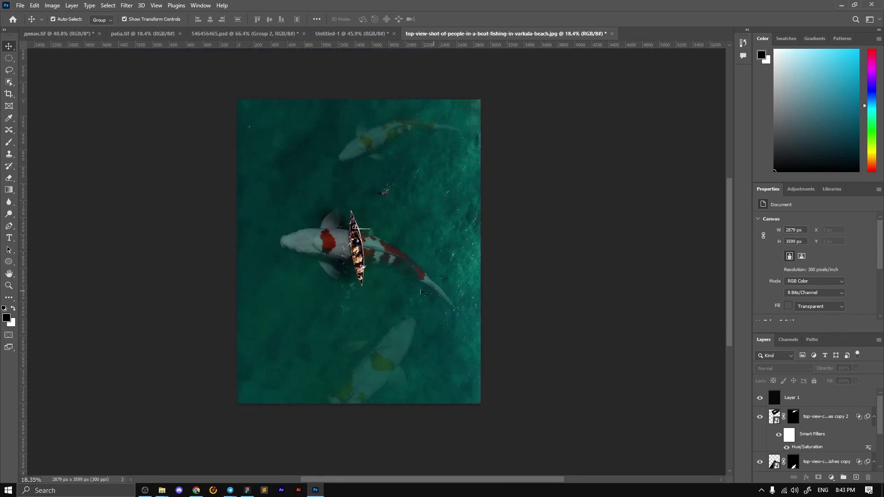
{"action": "scroll", "coordinate": [438, 283], "scroll_direction": "down", "scroll_amount": 2}
{"action": "scroll", "coordinate": [509, 244], "scroll_direction": "up", "scroll_amount": 2}
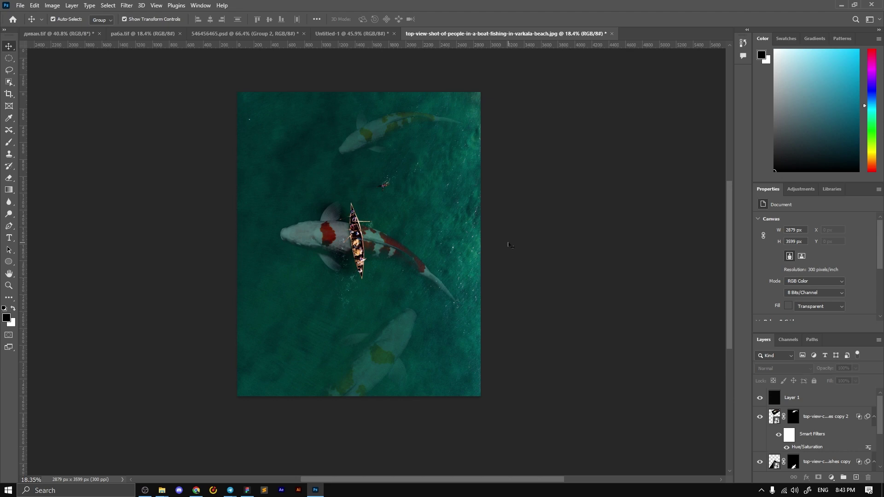